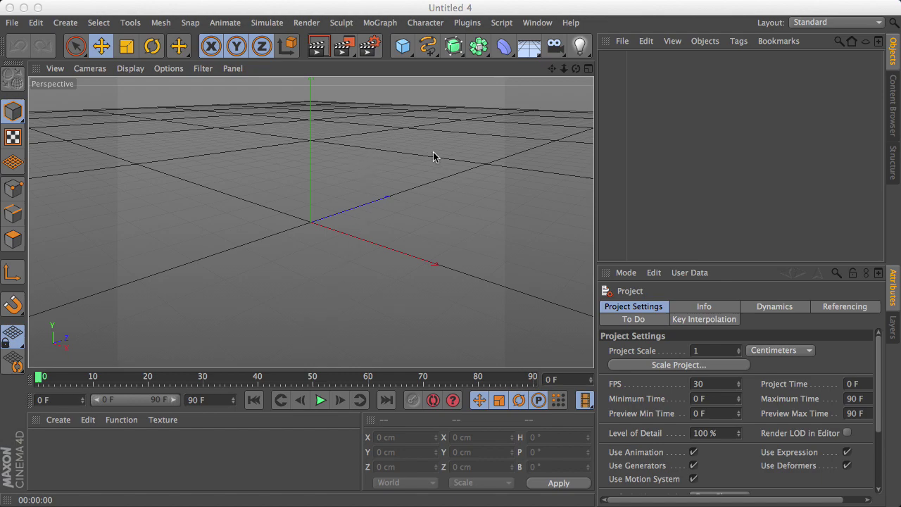
Step: Add a floor object to the empty scene
drag(552, 73, 336, 133)
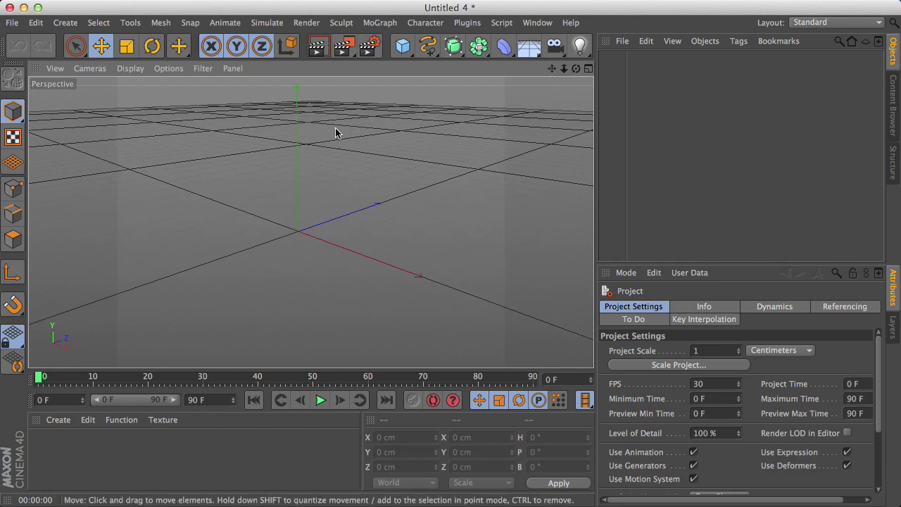
click(530, 46)
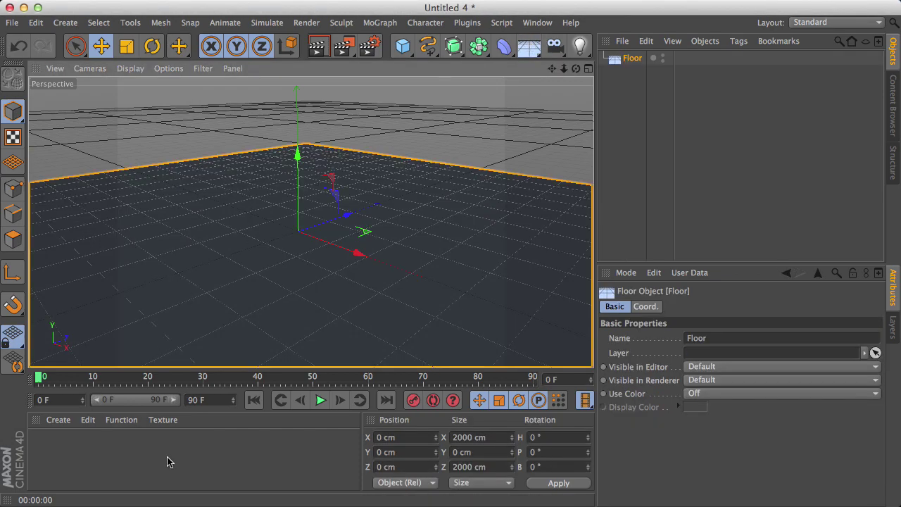
Step: Create a new material, open it for editing and disable its Specular channel
double_click(90, 464)
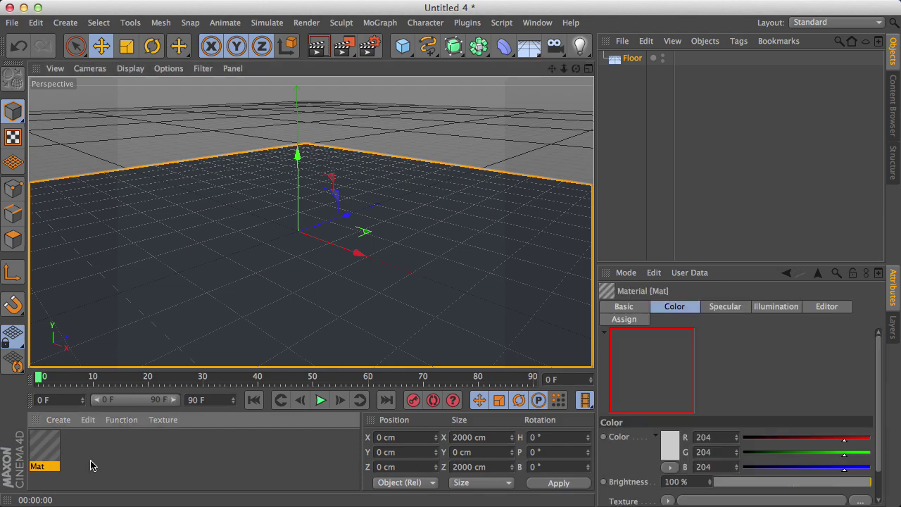
double_click(44, 449)
drag(389, 82, 504, 73)
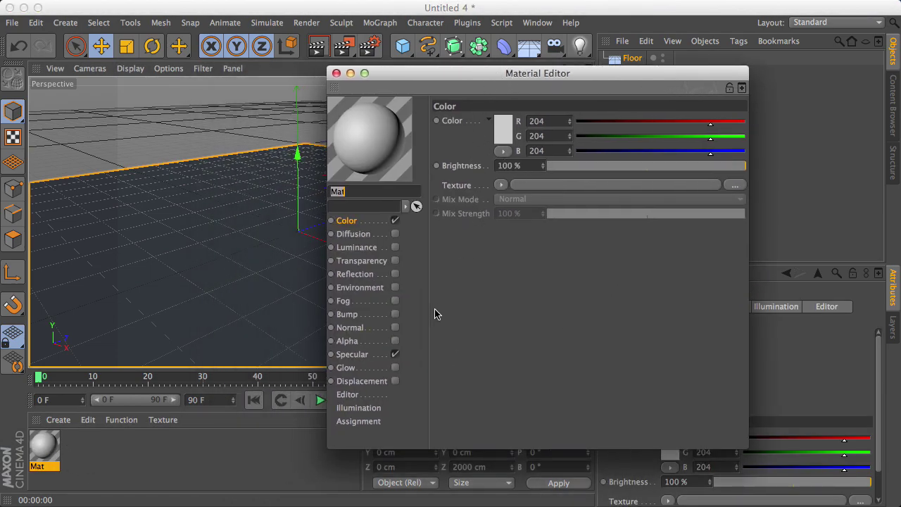
click(393, 355)
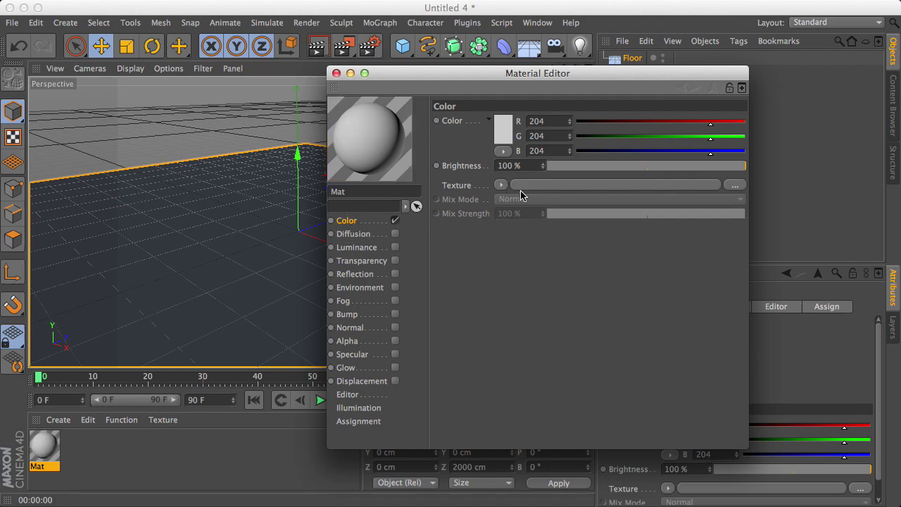
click(503, 129)
drag(435, 127, 414, 109)
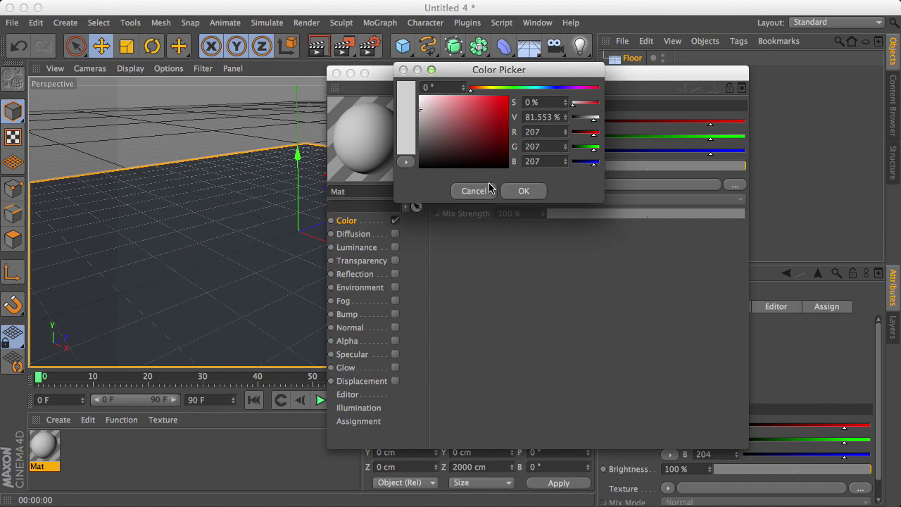
click(493, 191)
Step: Enable the material's Luminance channel and set its brightness to 29%
click(396, 248)
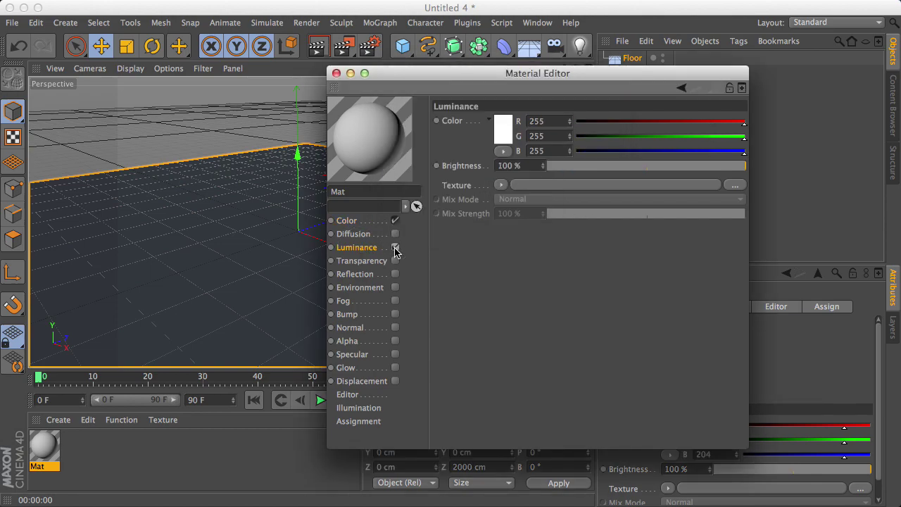
click(599, 166)
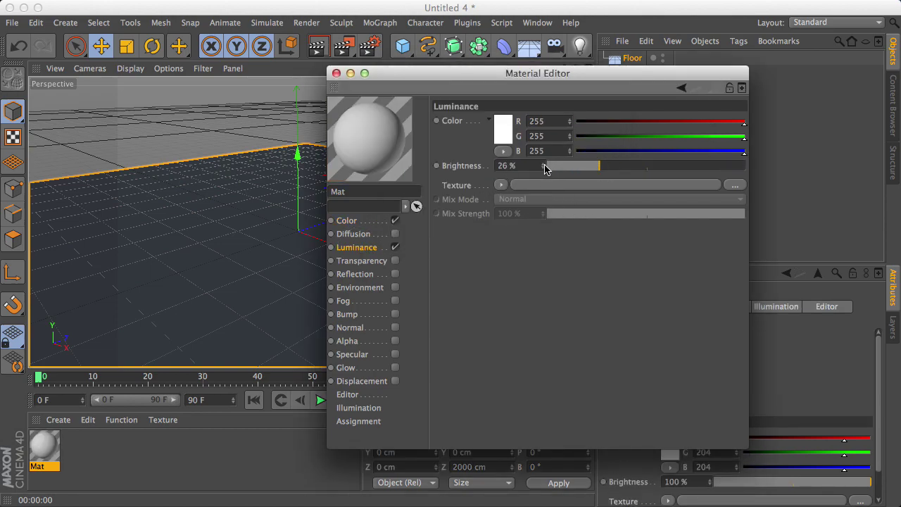
click(607, 166)
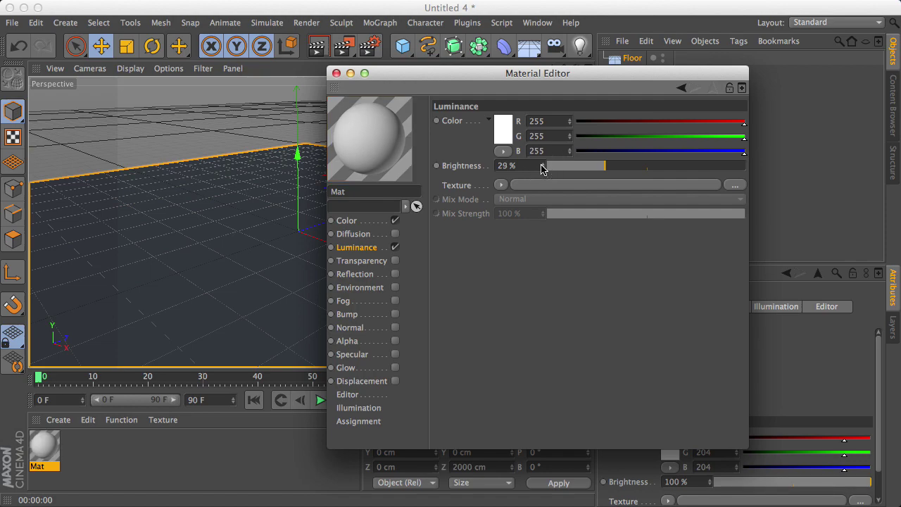
Step: Enable the material's Reflection channel and set its brightness to 25%
click(359, 278)
click(396, 274)
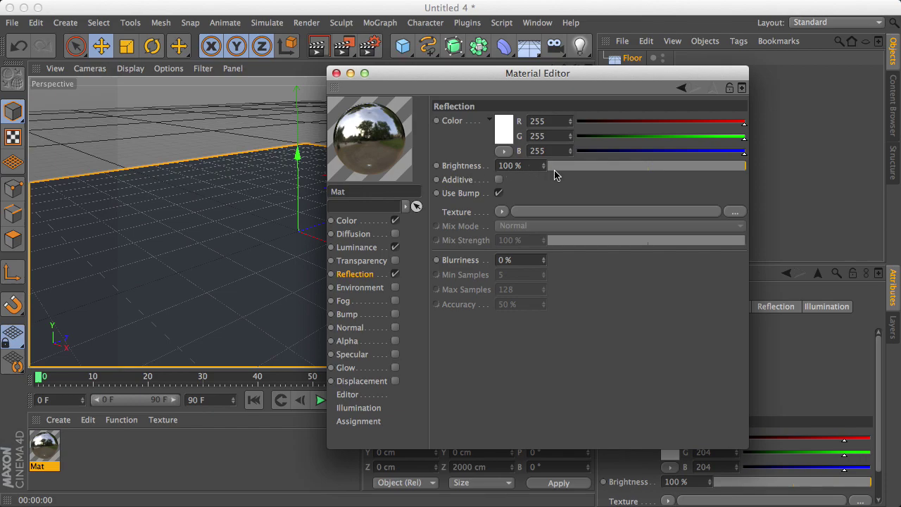
click(610, 167)
drag(547, 167, 540, 167)
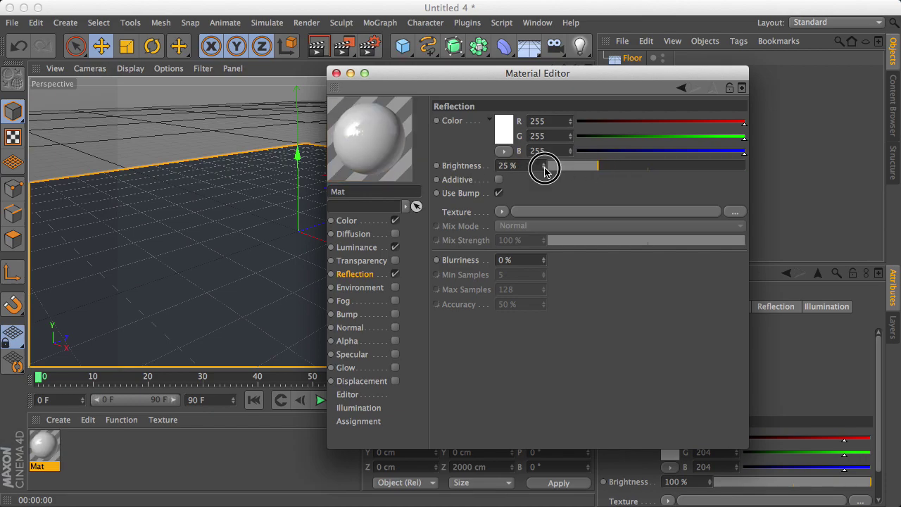
Step: Give the Reflection channel a Fresnel texture with 50% mix strength and close the material editor
click(502, 212)
click(467, 244)
click(502, 212)
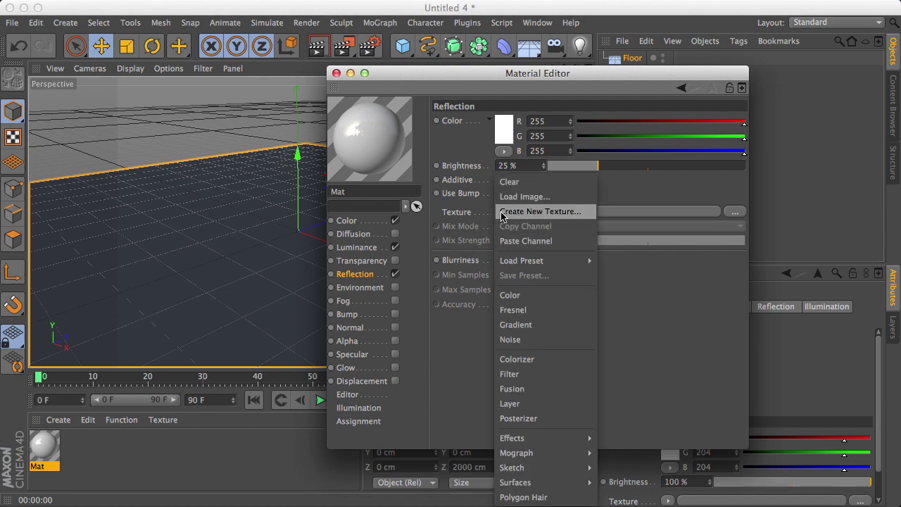
click(523, 314)
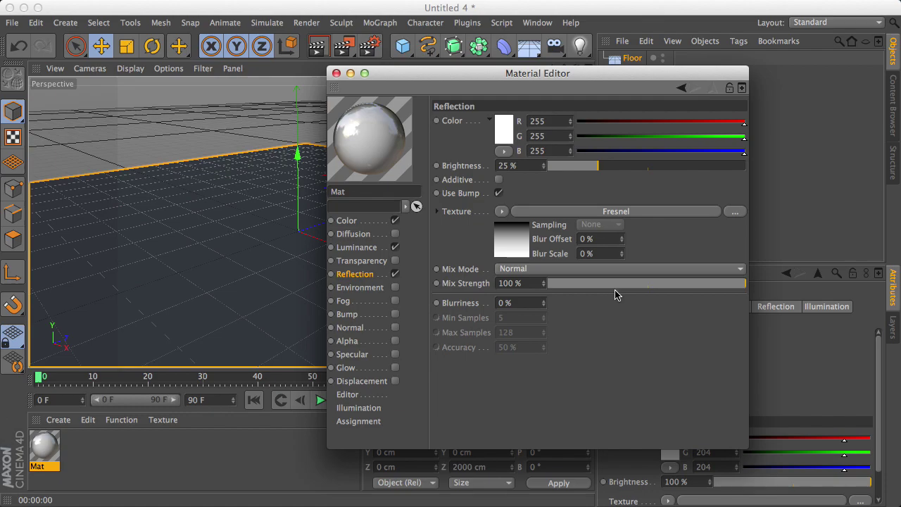
click(648, 283)
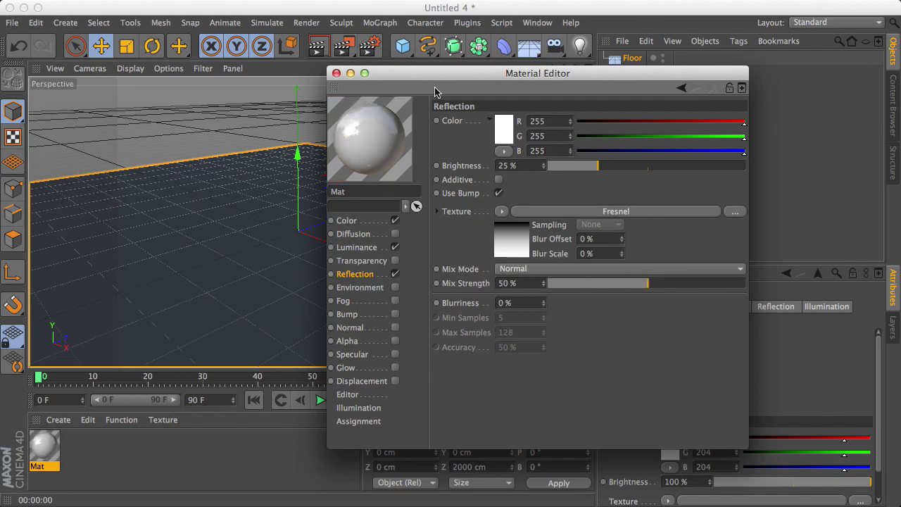
click(336, 73)
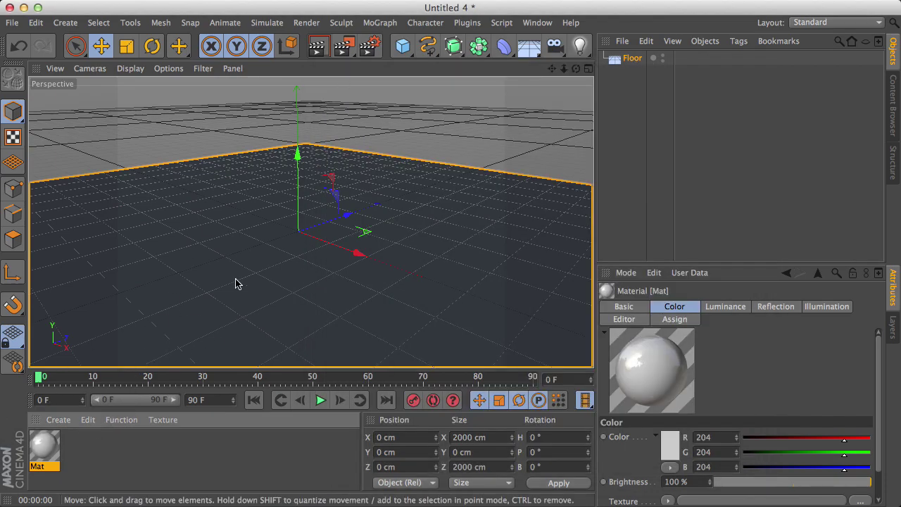
Step: Apply the material Mat to the floor
click(47, 457)
drag(48, 457, 353, 250)
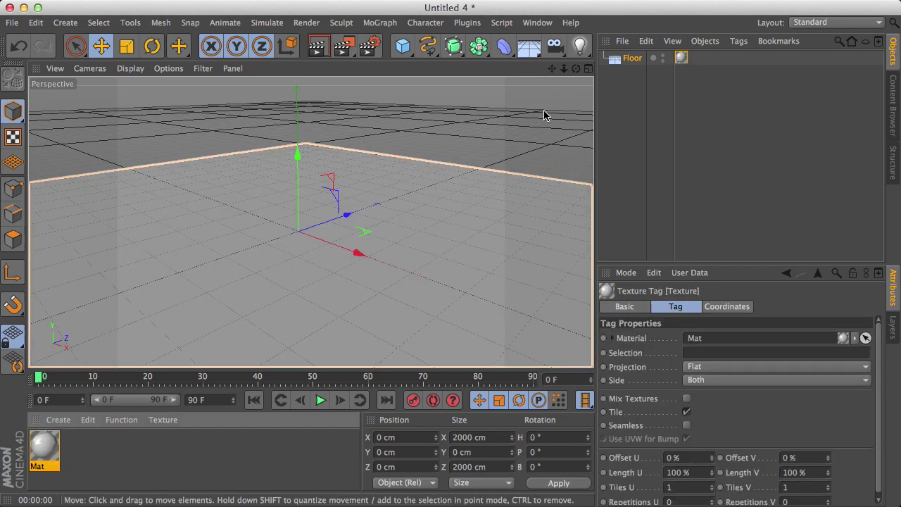
Step: Add a cube to the scene and set it onto the floor with the Drop To Floor plugin
click(405, 48)
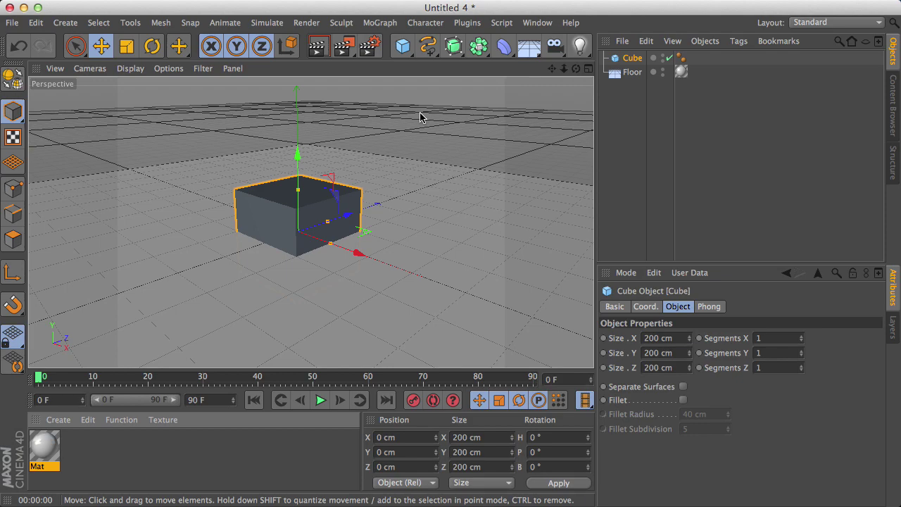
click(636, 134)
click(466, 23)
click(667, 169)
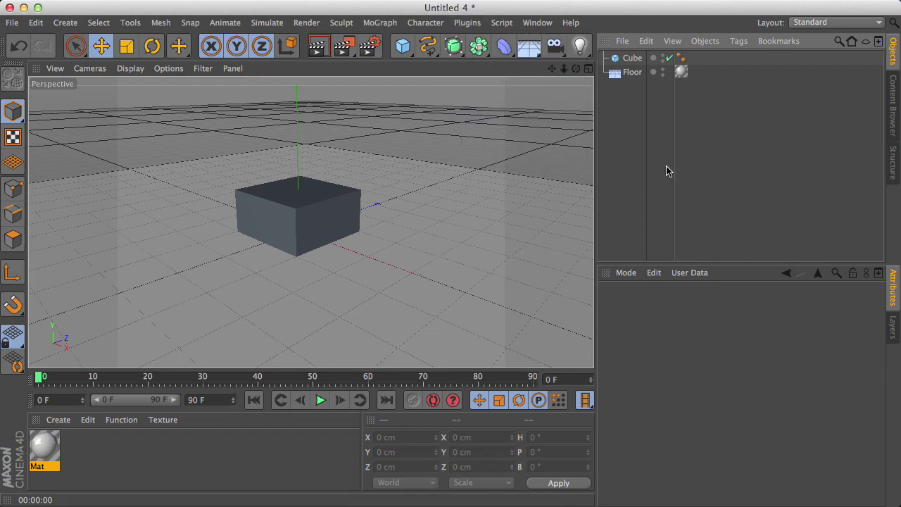
click(631, 59)
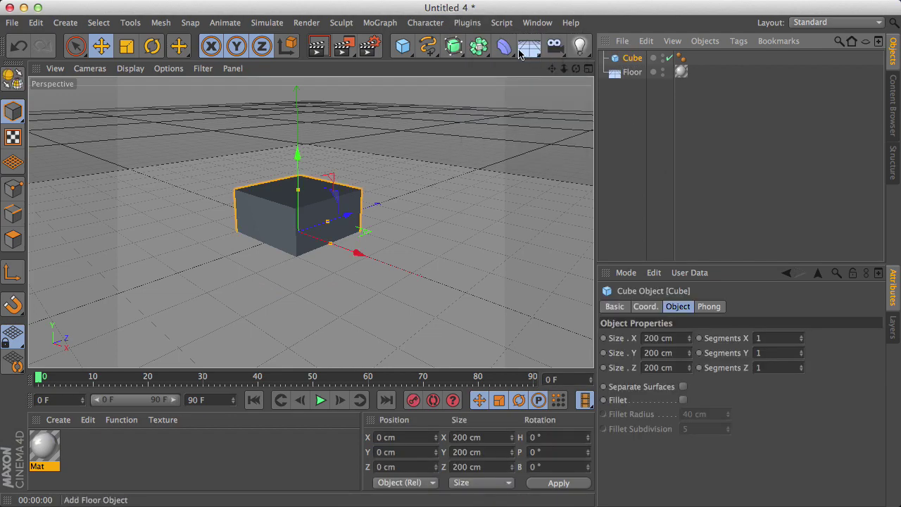
click(467, 23)
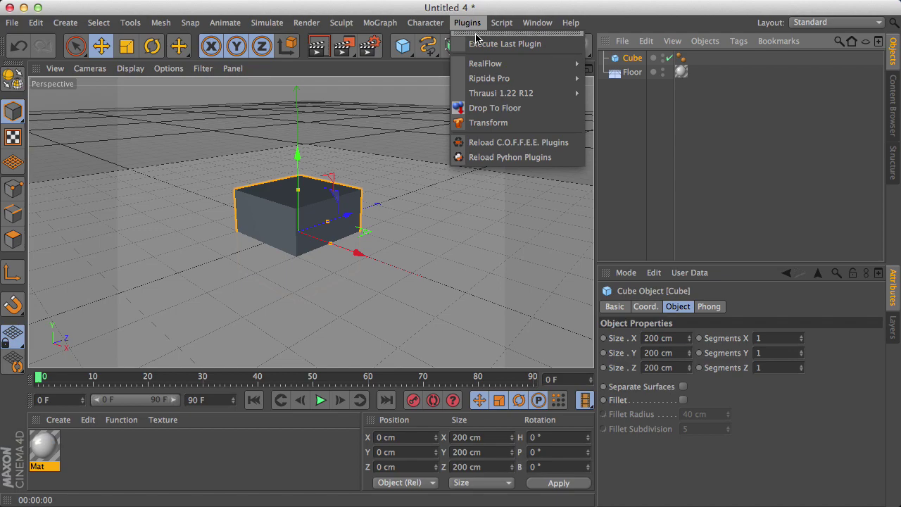
mouse_move(502, 22)
mouse_move(465, 22)
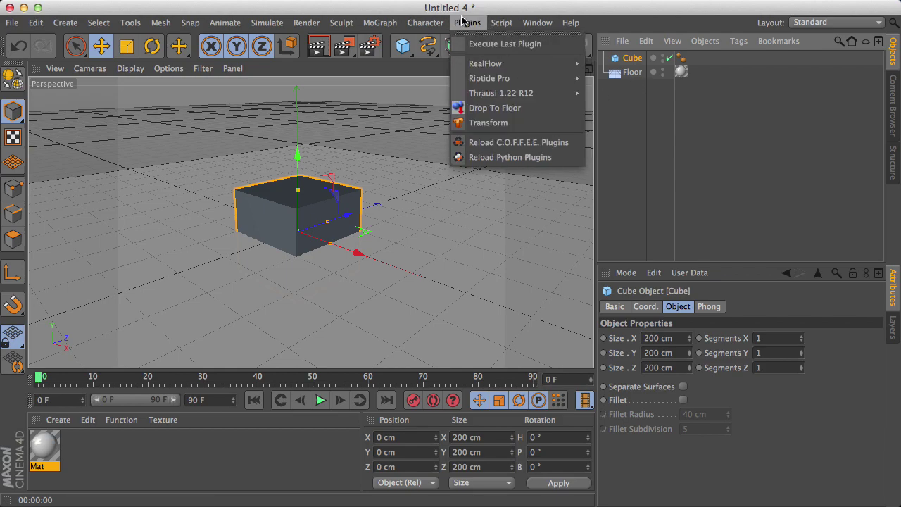
click(492, 109)
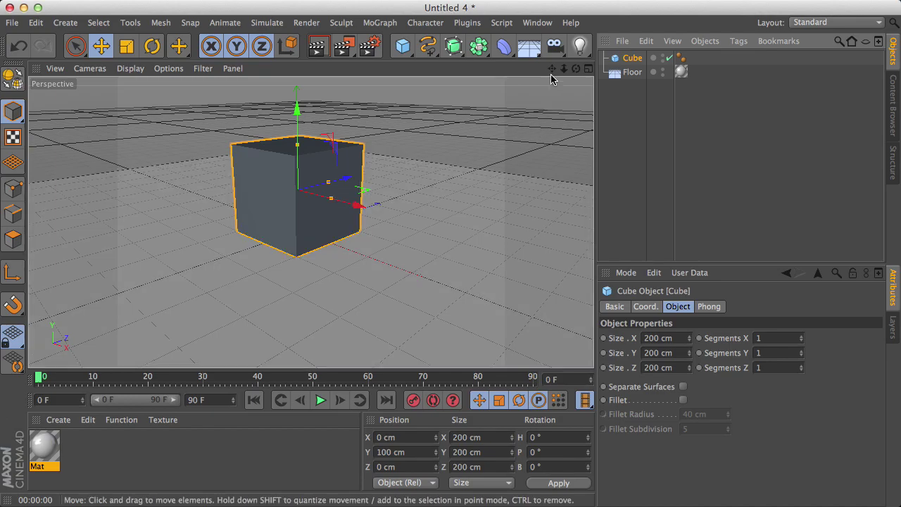
Step: Break the cube into 15 pieces with the Thrausi plugin in Voronoi mode, then close the plugin window
click(466, 23)
mouse_move(501, 93)
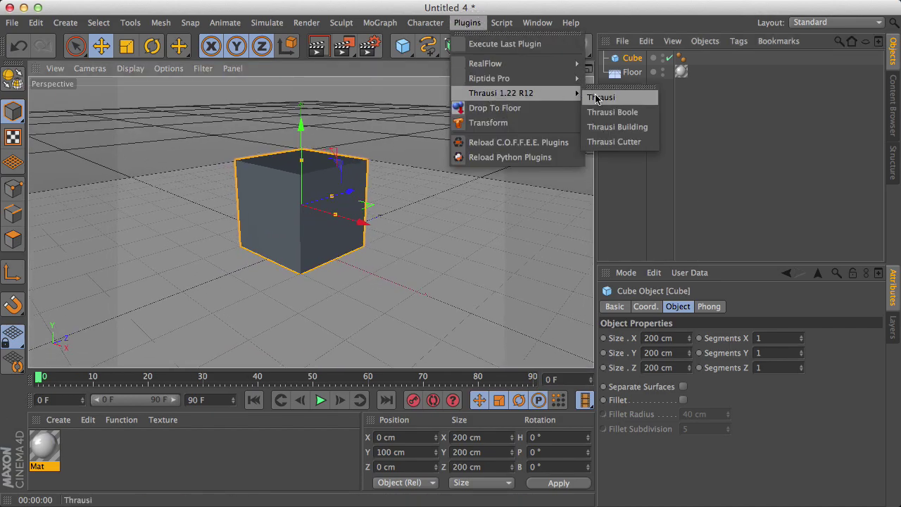
click(602, 95)
drag(547, 109, 557, 44)
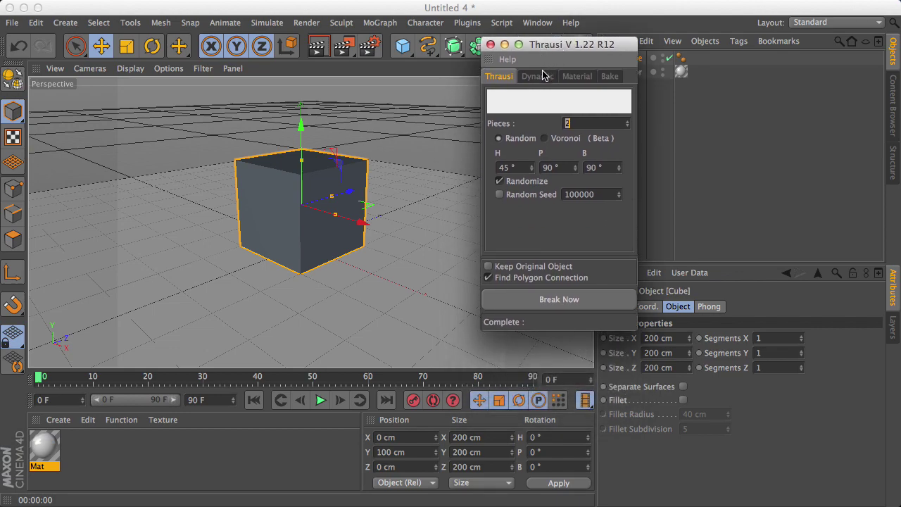
click(544, 76)
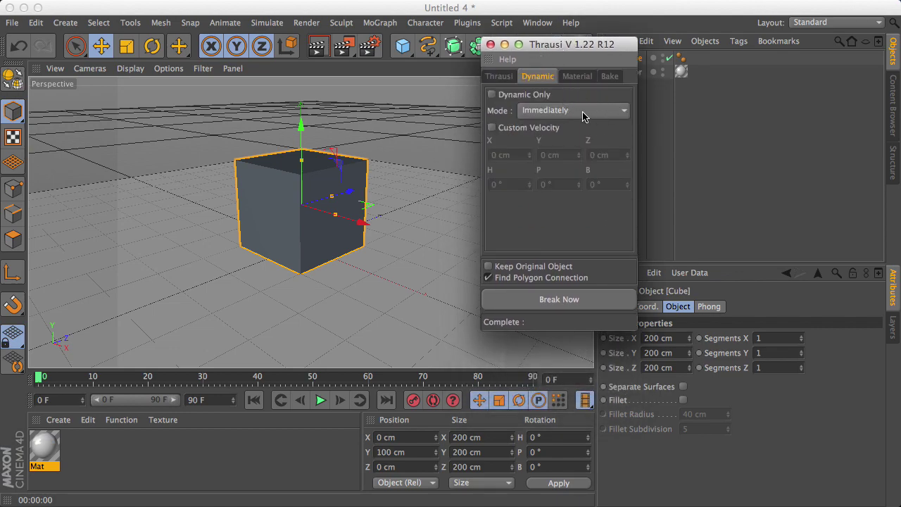
click(506, 77)
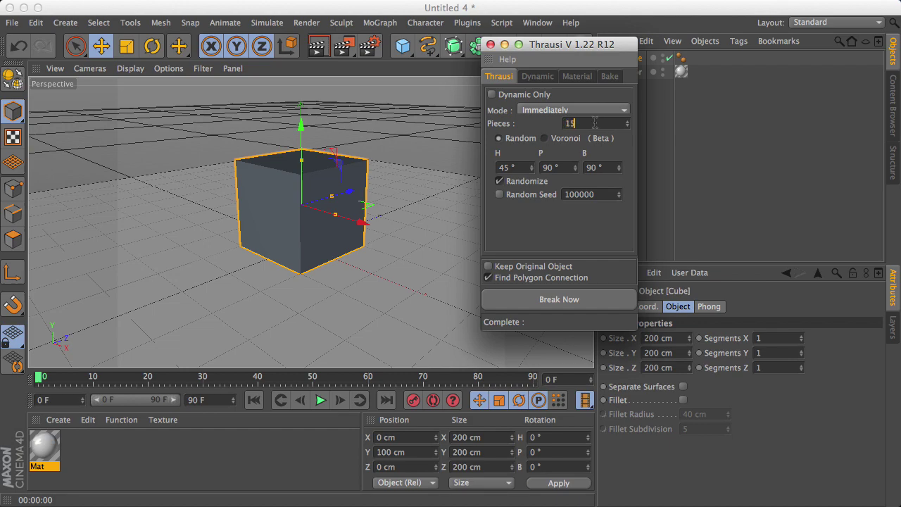
drag(549, 48, 642, 19)
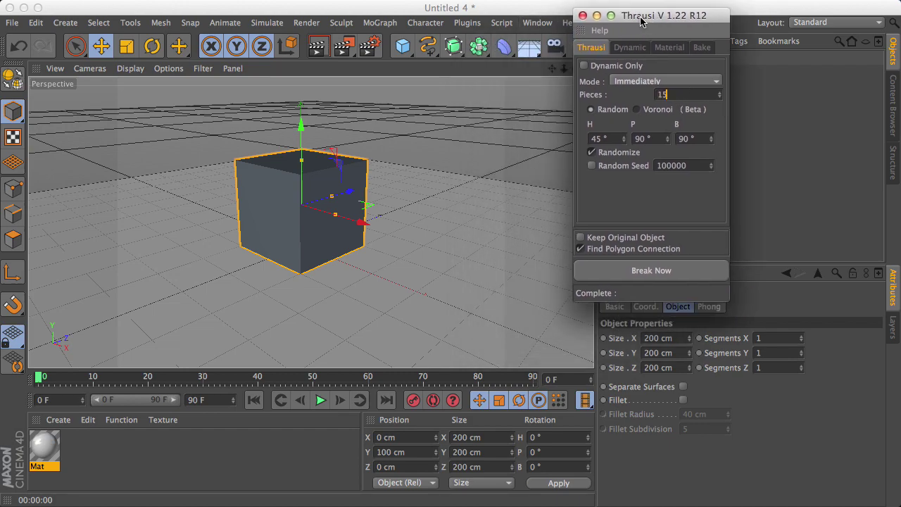
click(637, 110)
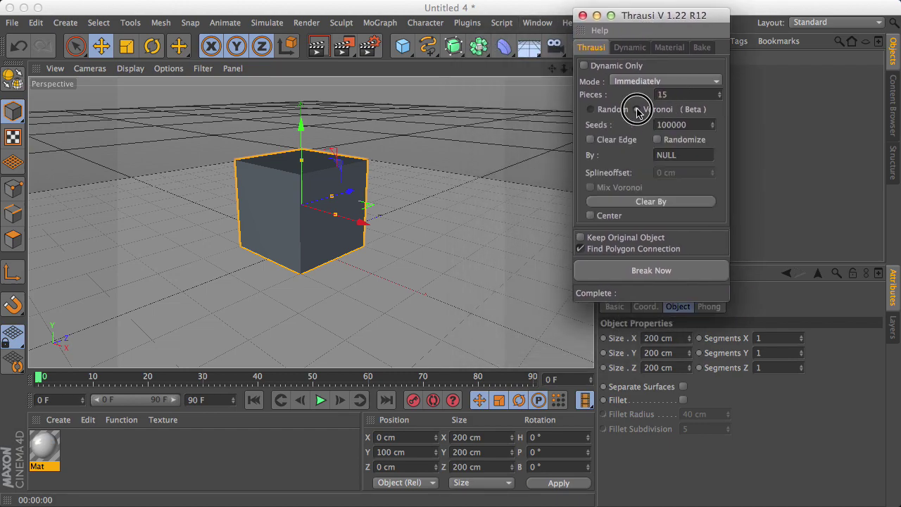
click(655, 276)
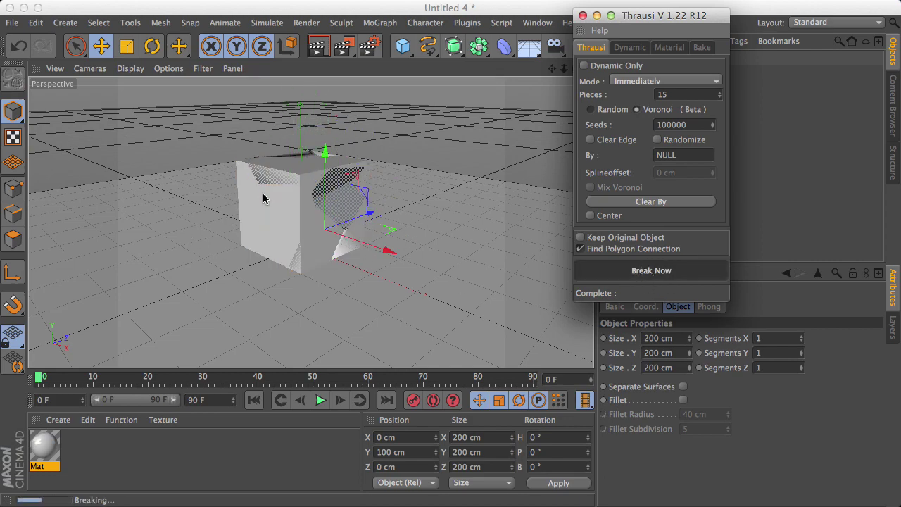
click(582, 14)
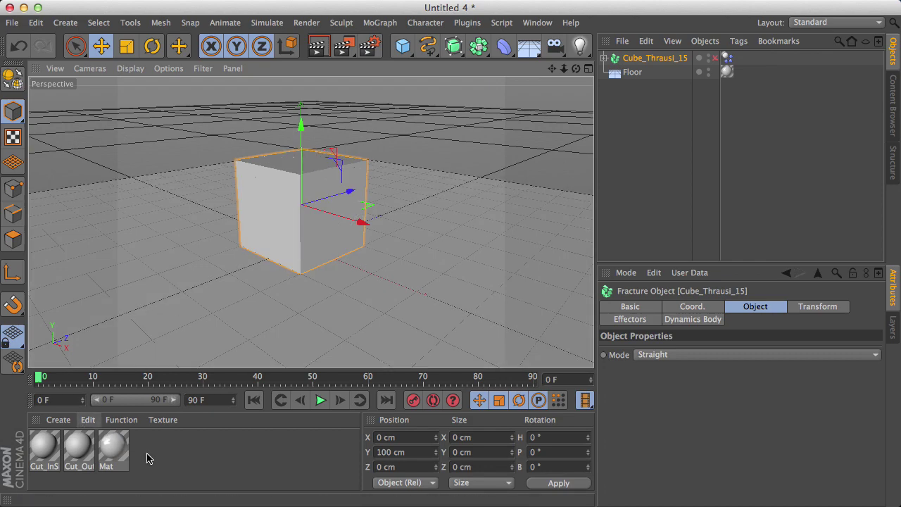
Step: Delete the two cut materials that Thrausi generated, keeping only Mat
drag(78, 491, 30, 438)
key(Delete)
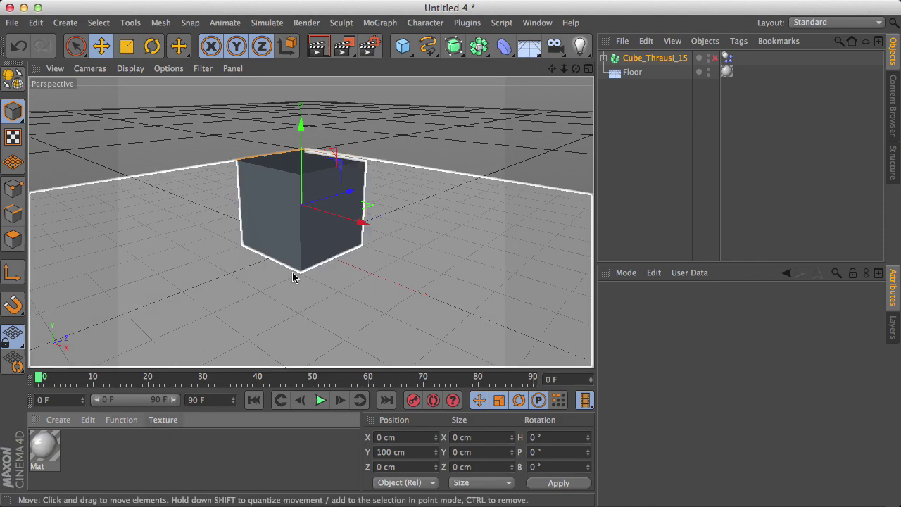
drag(552, 68, 310, 221)
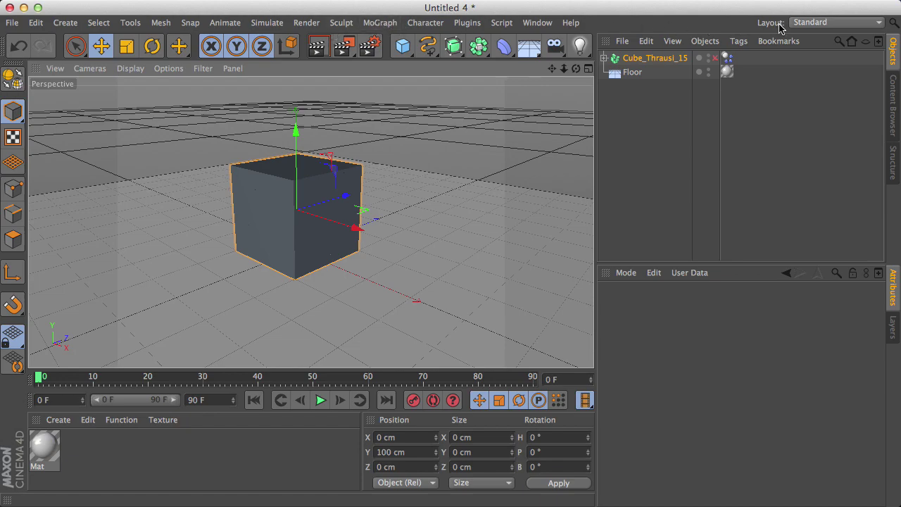
click(835, 25)
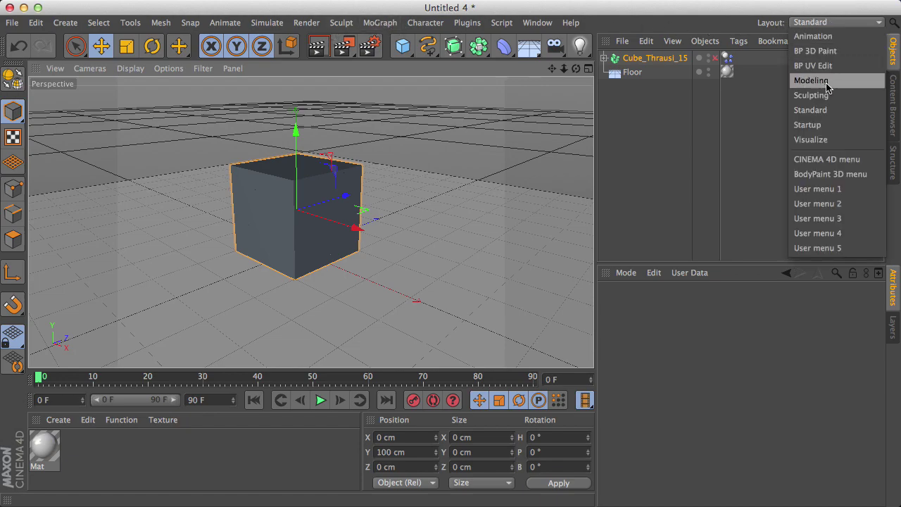
click(620, 112)
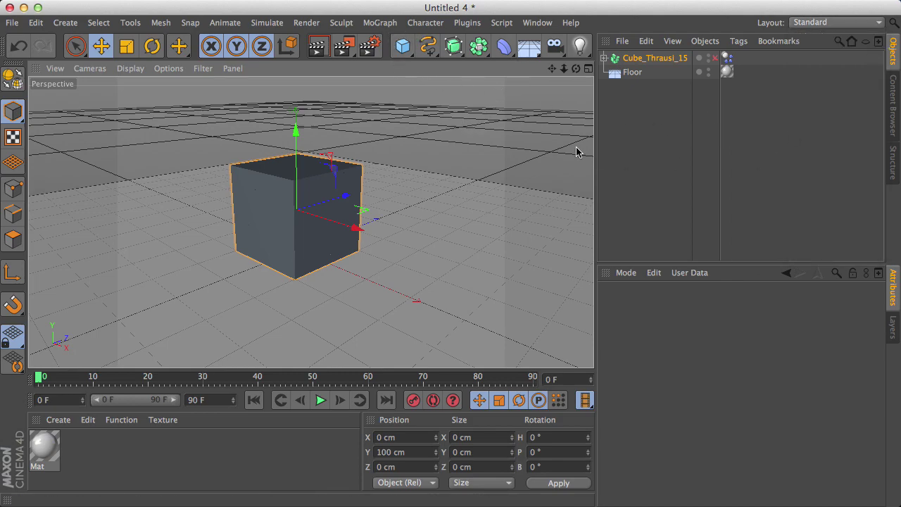
click(380, 23)
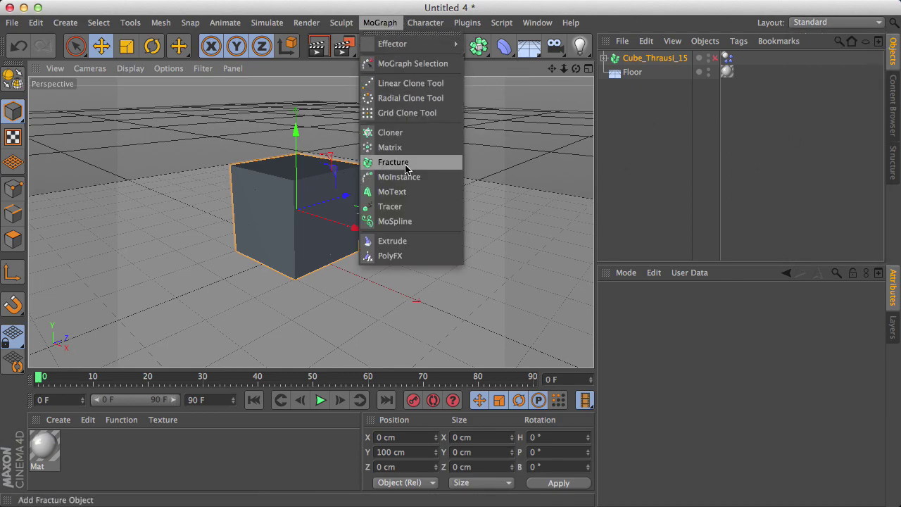
Step: Add a MoGraph Tracer object and remove the fractured cube from its Trace Link list
click(391, 207)
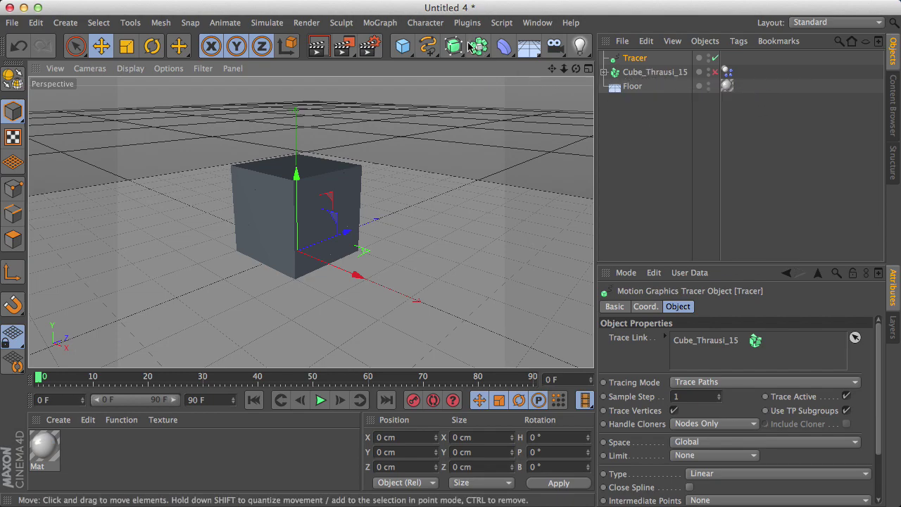
click(699, 343)
key(Delete)
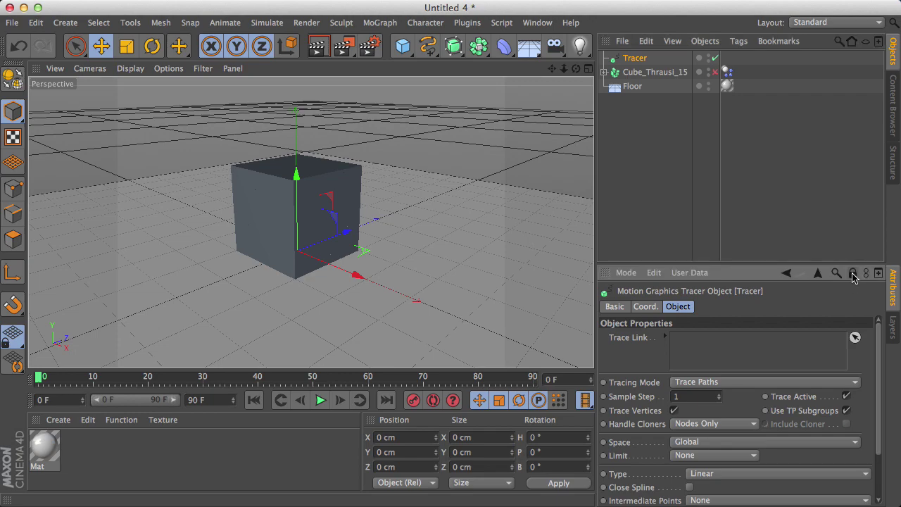
Step: Link all the fracture pieces, from Pieces 1 to Pieces 15, to the Tracer's Trace Link list
click(605, 72)
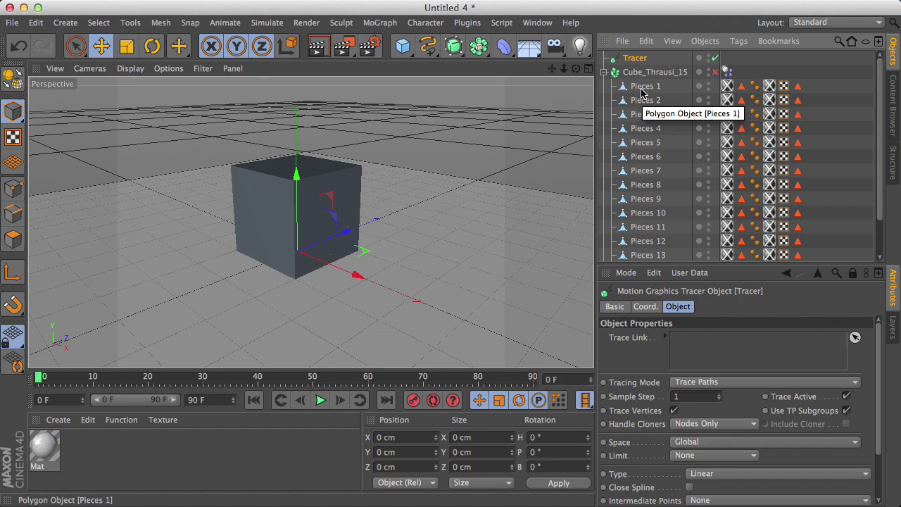
click(641, 90)
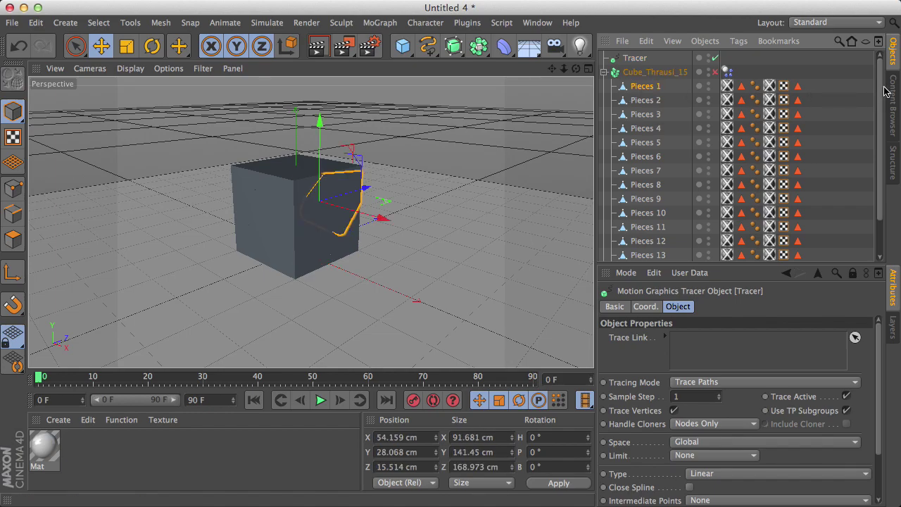
drag(881, 89, 879, 126)
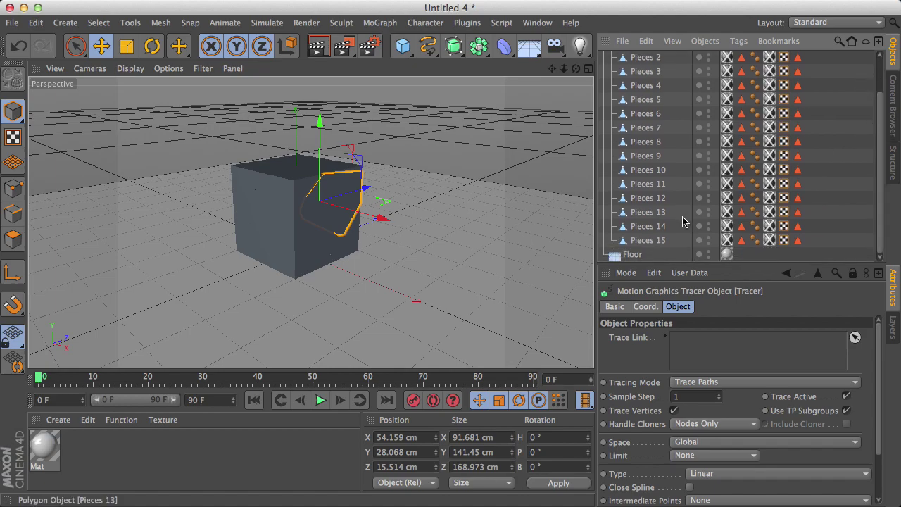
shift+click(651, 240)
mouse_move(659, 244)
mouse_down()
mouse_move(696, 343)
mouse_move(715, 349)
mouse_up()
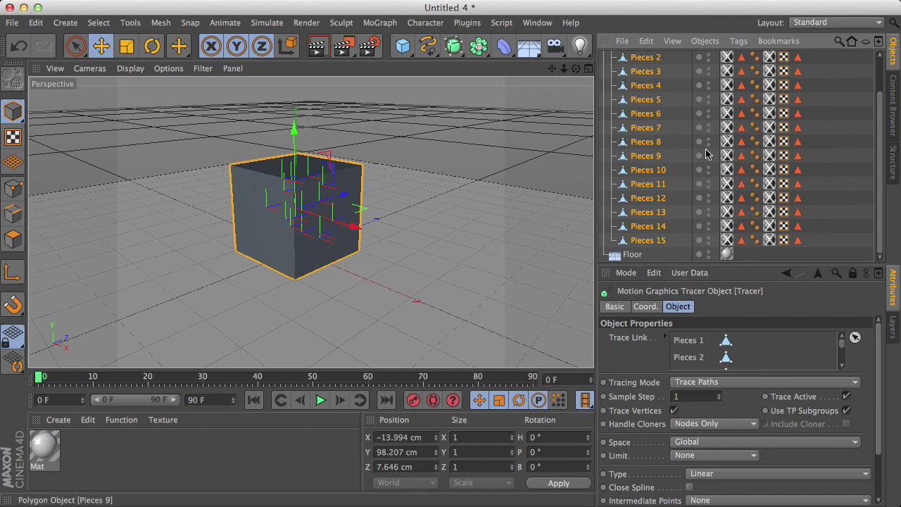
scroll(697, 153, up, 3)
click(604, 72)
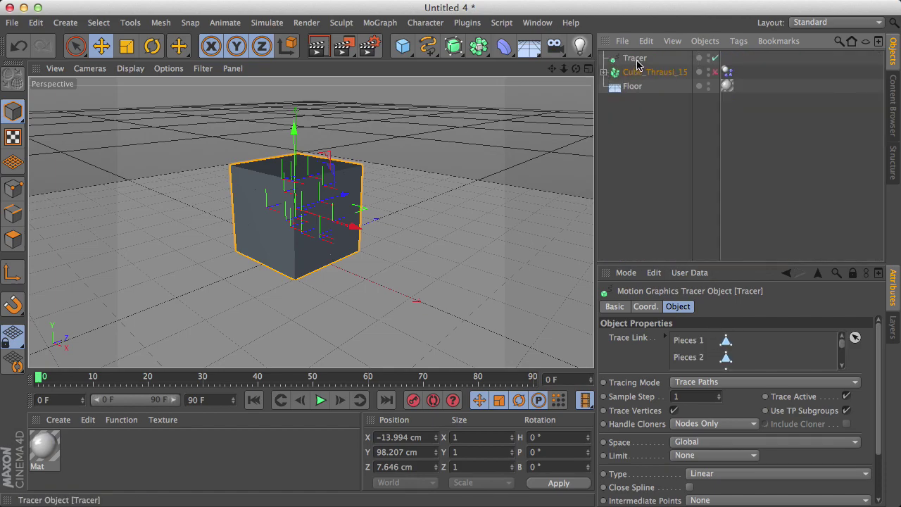
click(623, 58)
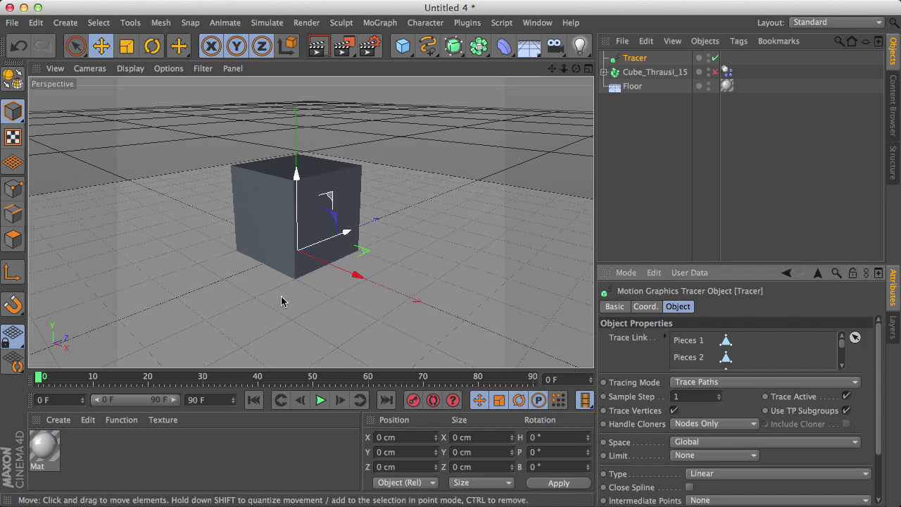
mouse_move(550, 70)
mouse_down()
mouse_move(563, 74)
mouse_move(551, 71)
mouse_up()
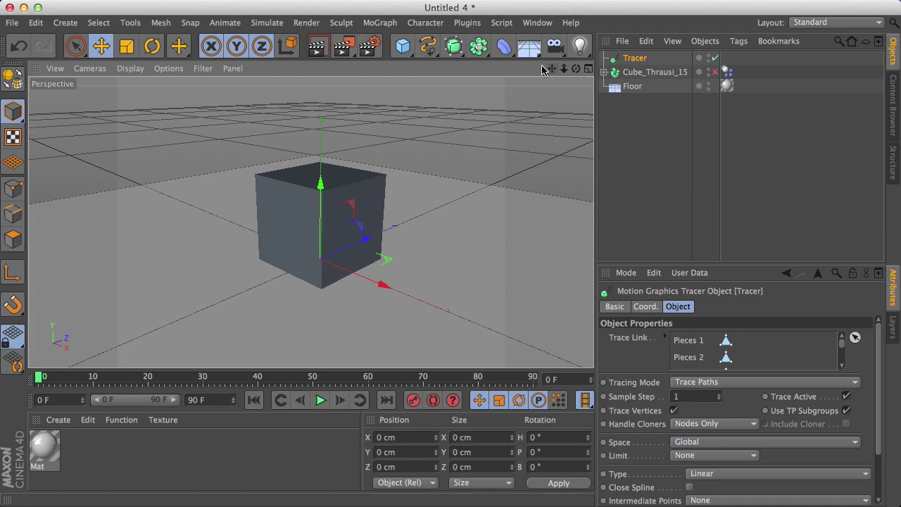
Step: Enable Custom Initial Velocity on the fractured cube's Dynamics Body tag, with linear velocity 243, 176, 207 cm and angular velocity 212, 236, 279°
click(674, 74)
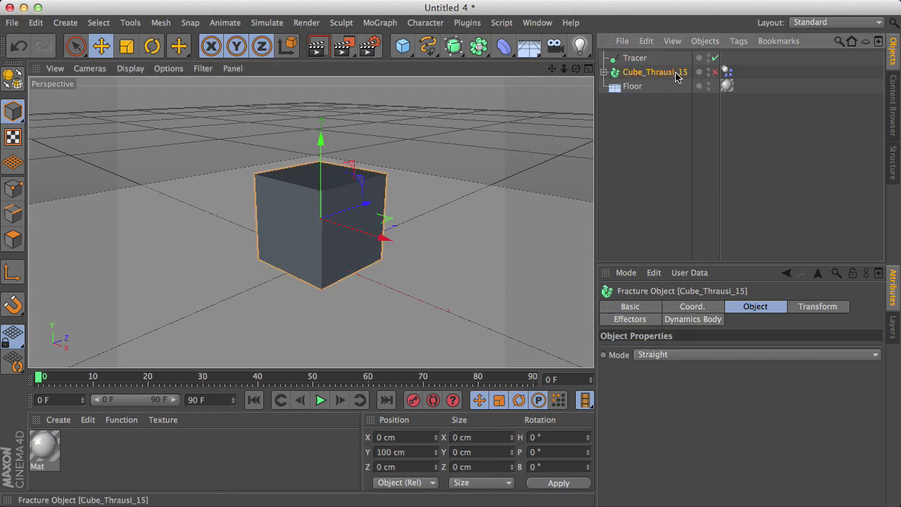
click(727, 73)
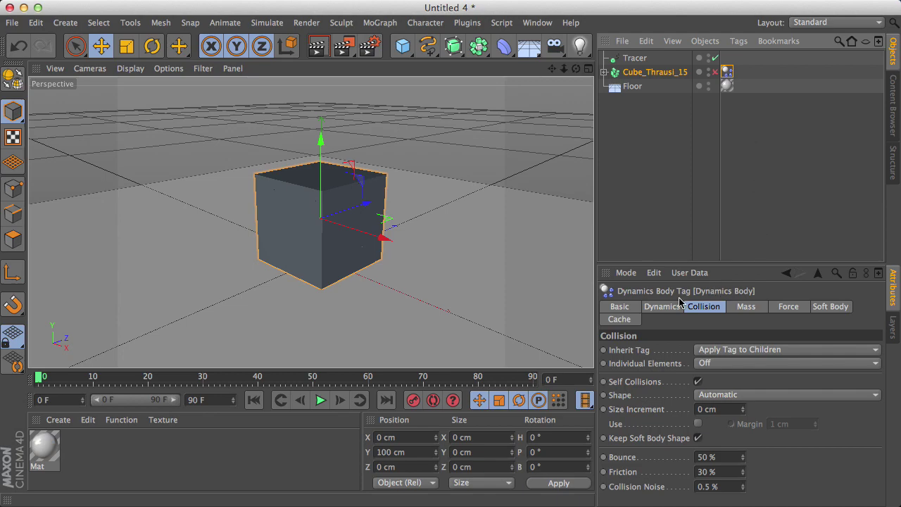
click(670, 310)
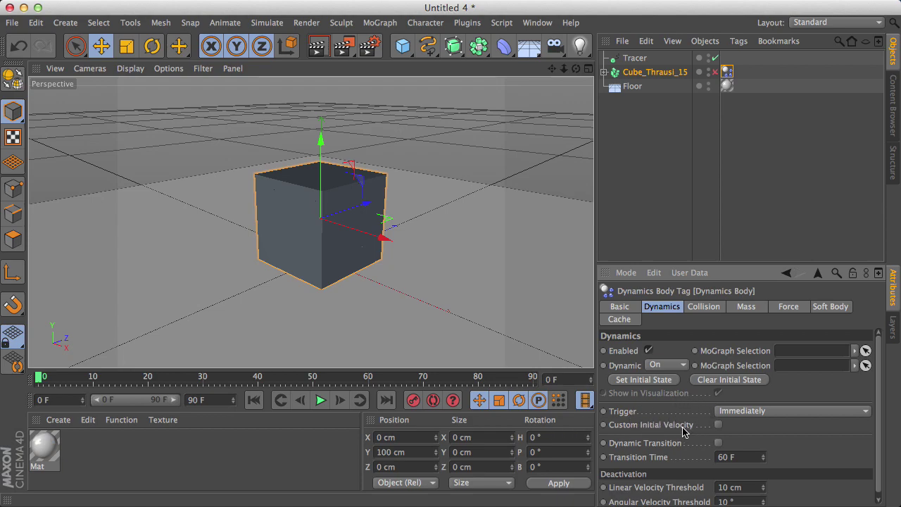
click(718, 425)
drag(764, 438, 766, 458)
drag(820, 440, 819, 439)
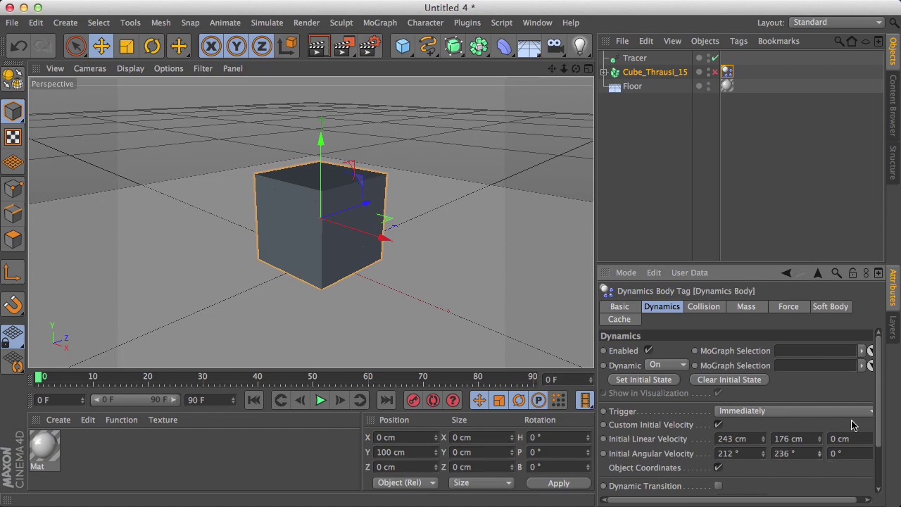
drag(824, 501, 832, 501)
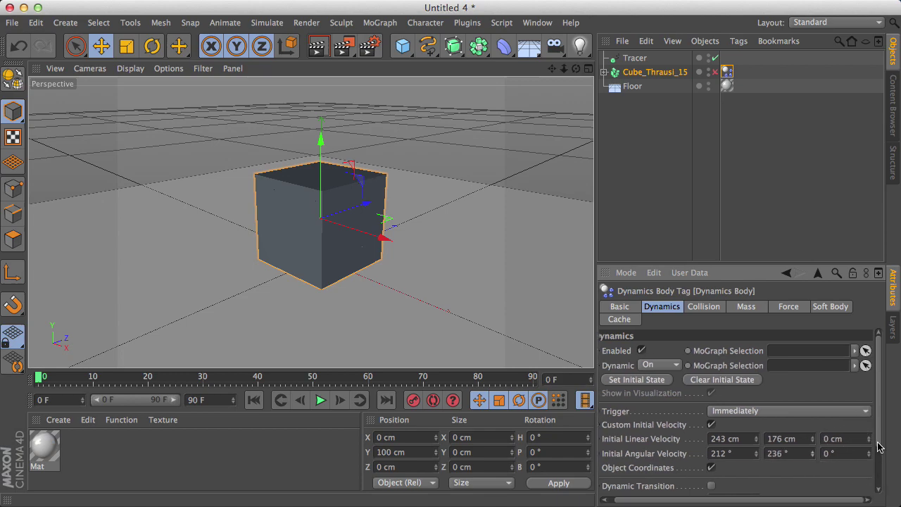
drag(870, 439, 870, 423)
drag(875, 453, 875, 429)
drag(875, 454, 875, 444)
Step: Play the simulation several times to examine how the pieces fly apart and leave traces, returning to frame 0
click(316, 400)
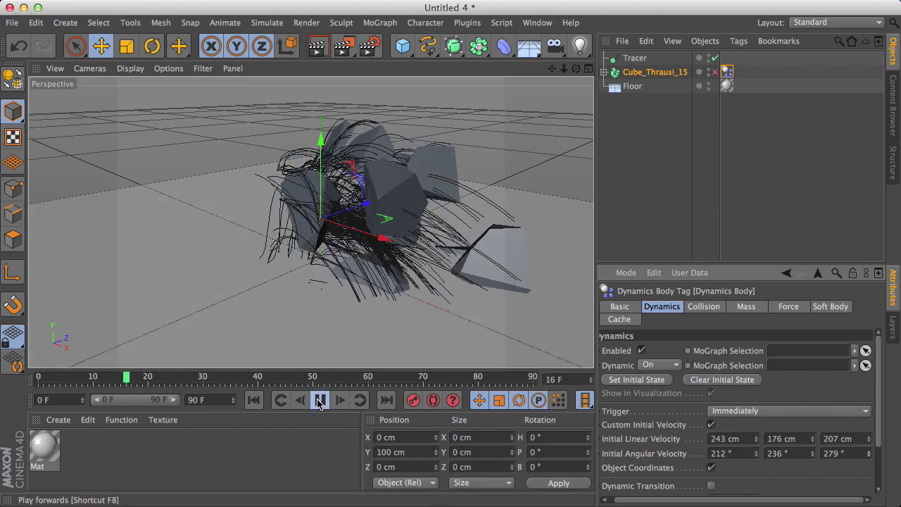
drag(576, 68, 490, 108)
scroll(470, 137, down, 3)
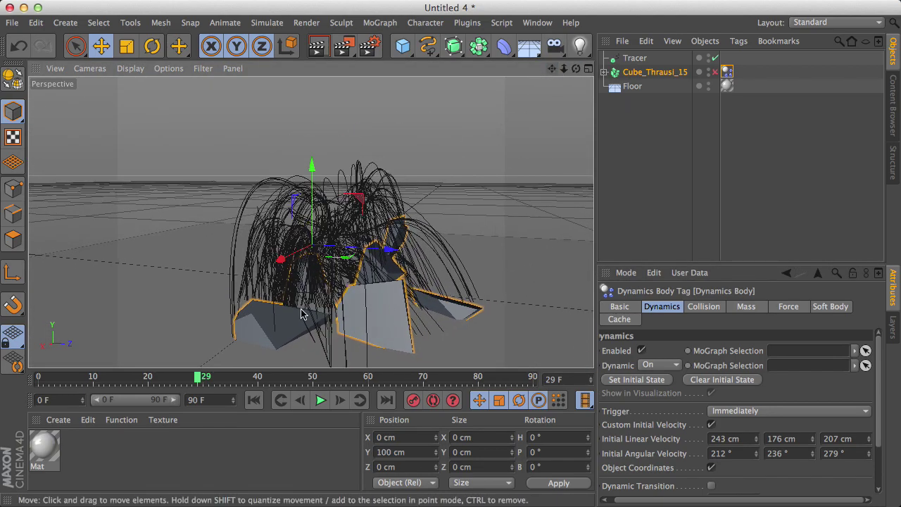
click(254, 400)
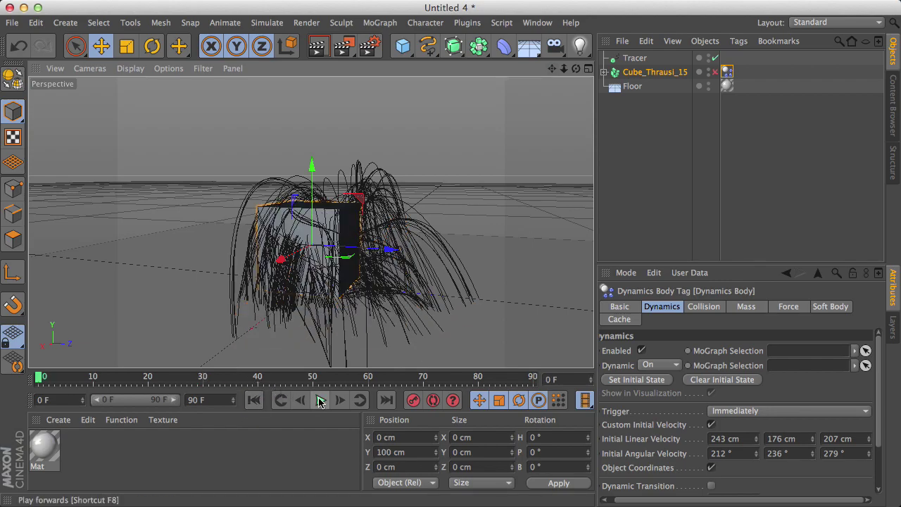
click(321, 400)
click(254, 400)
click(322, 401)
click(322, 400)
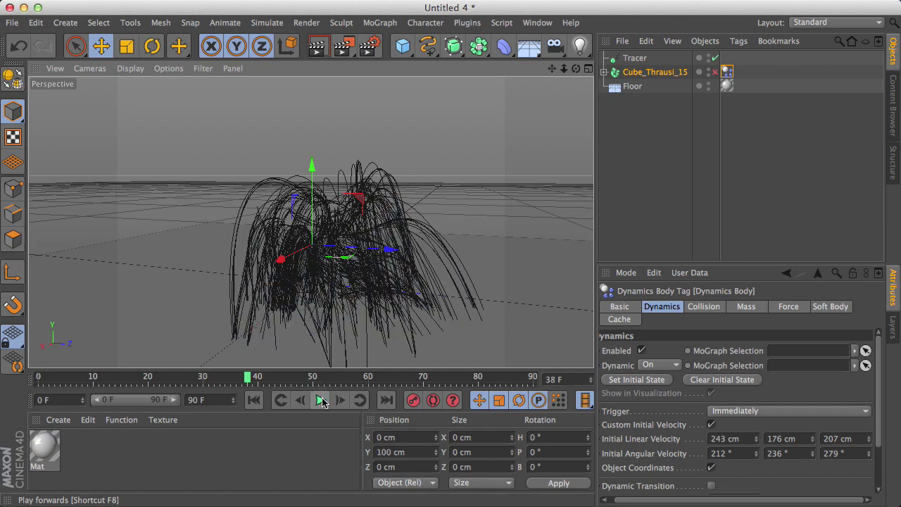
click(258, 401)
click(320, 400)
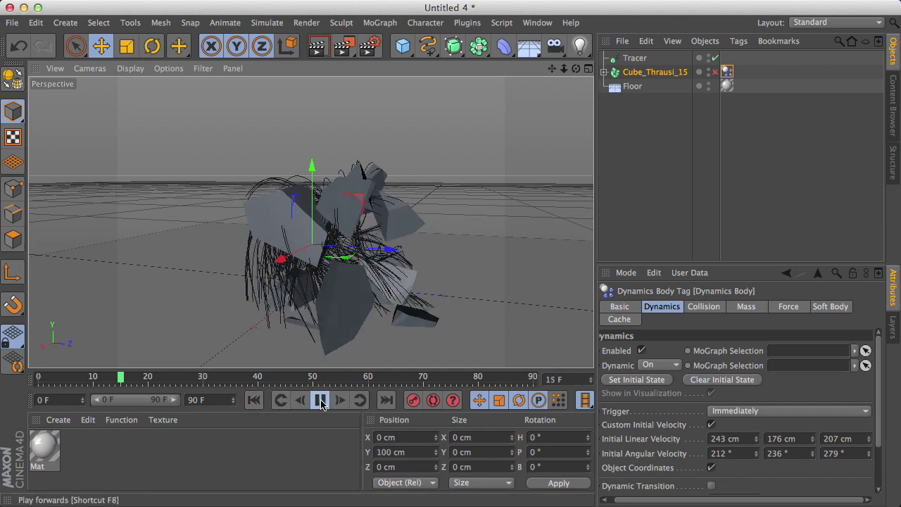
click(321, 400)
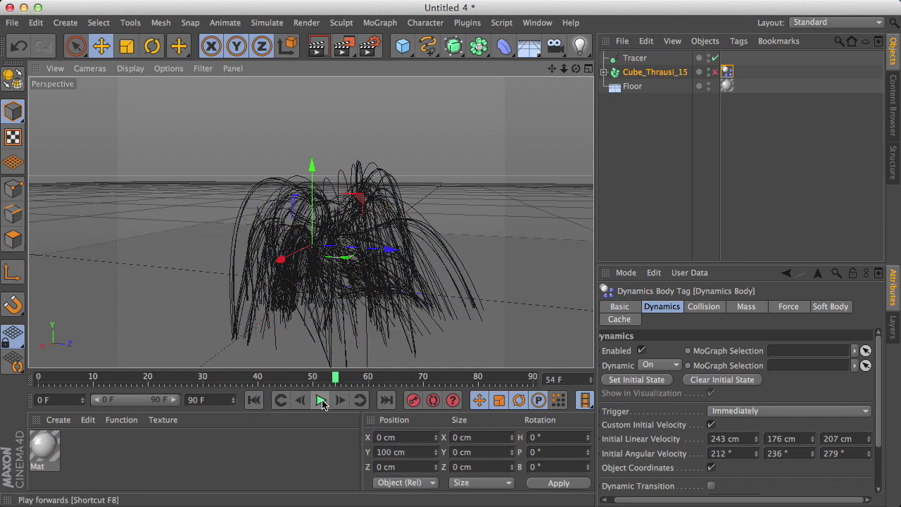
click(254, 400)
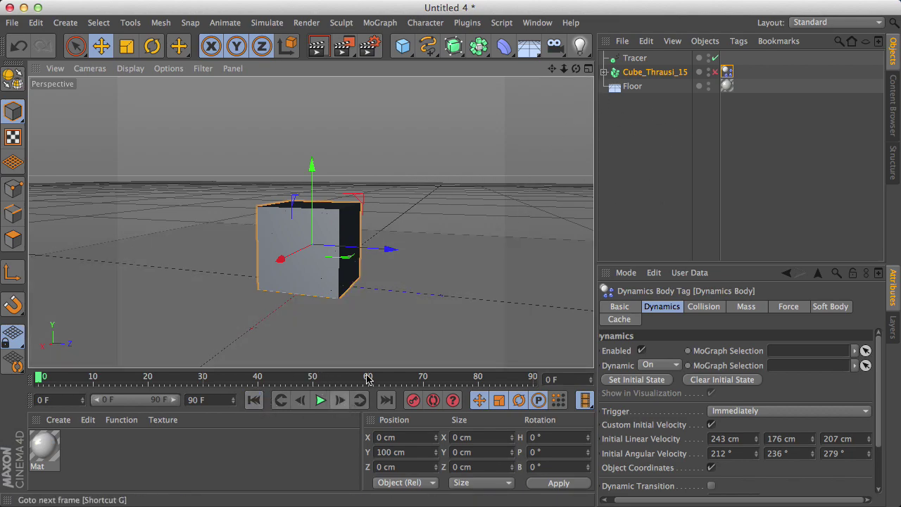
Step: Add a Collider Body simulation tag to the Floor
click(634, 87)
right_click(638, 87)
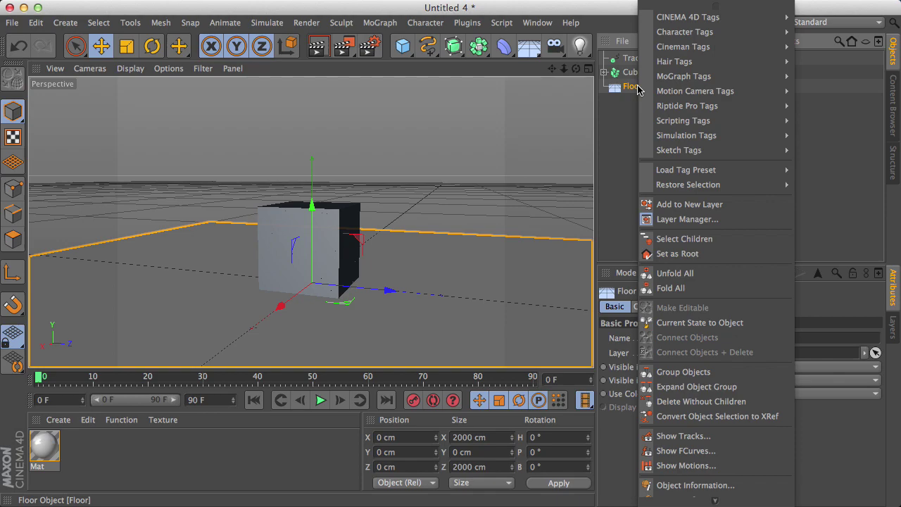
mouse_move(704, 135)
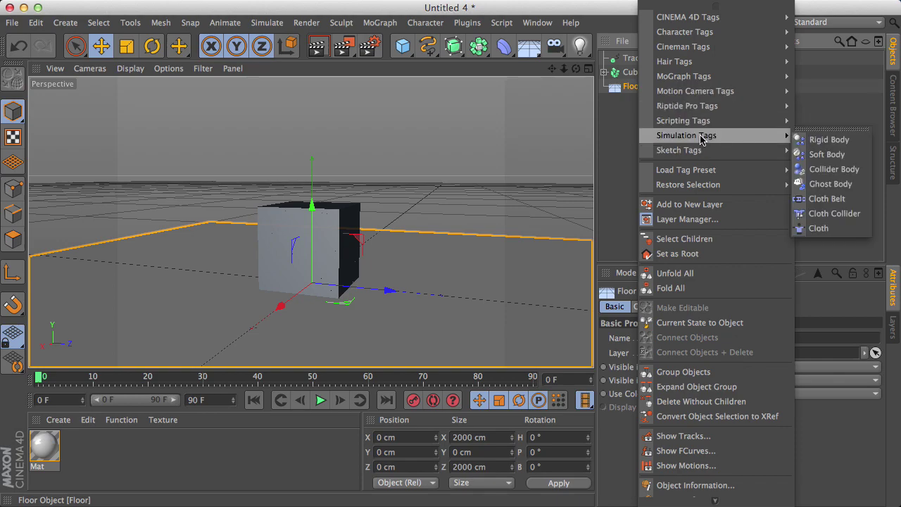
click(831, 184)
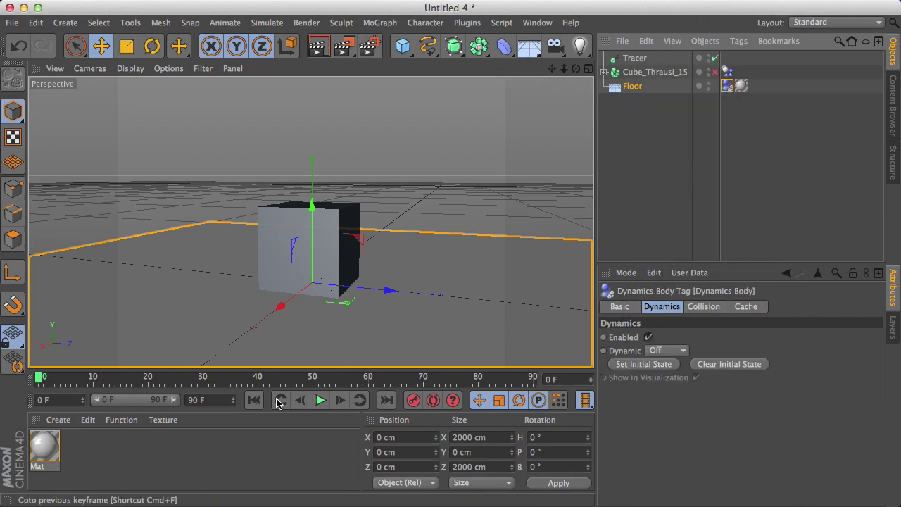
Step: Replay the simulation with the Tracer selected to examine how the pieces collide with the floor, returning to frame 0
click(634, 59)
drag(552, 68, 552, 79)
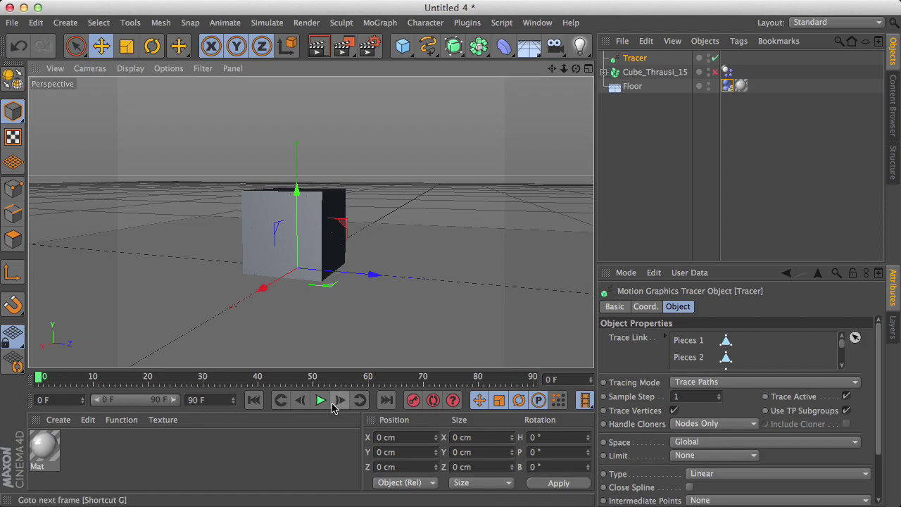
click(319, 401)
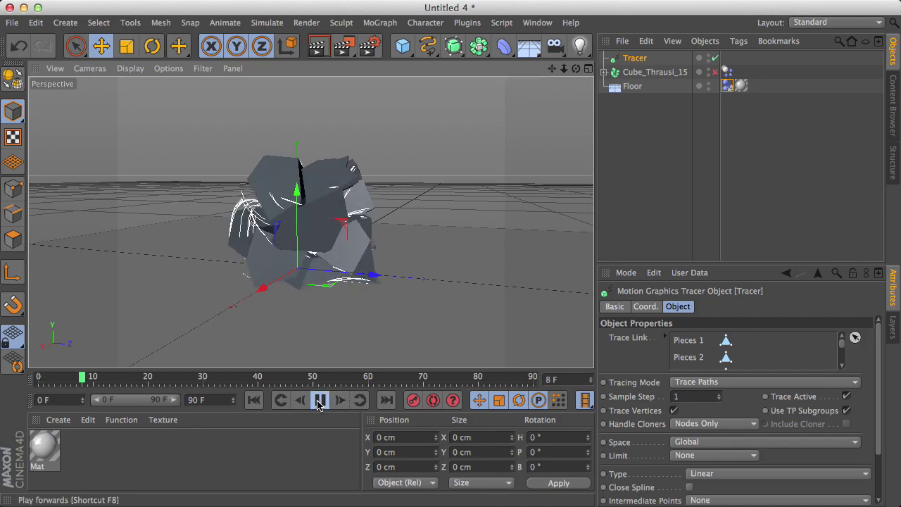
click(319, 401)
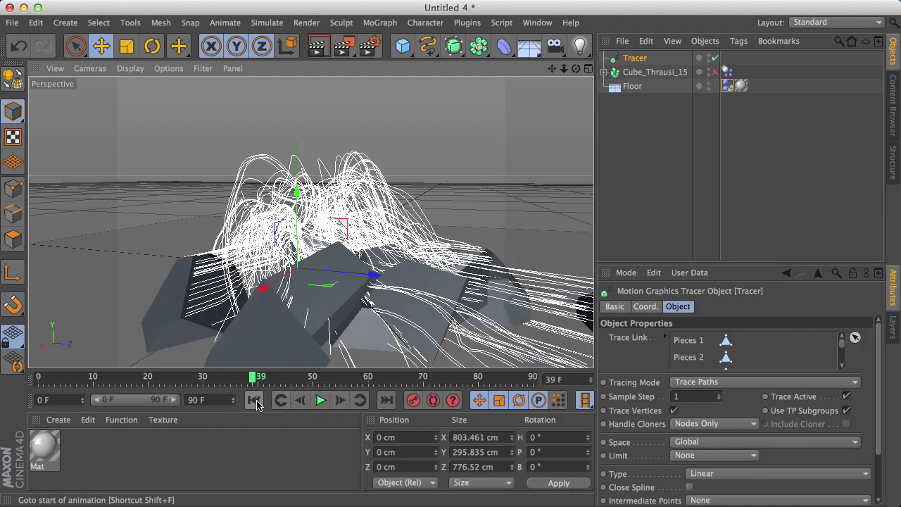
click(253, 400)
click(319, 400)
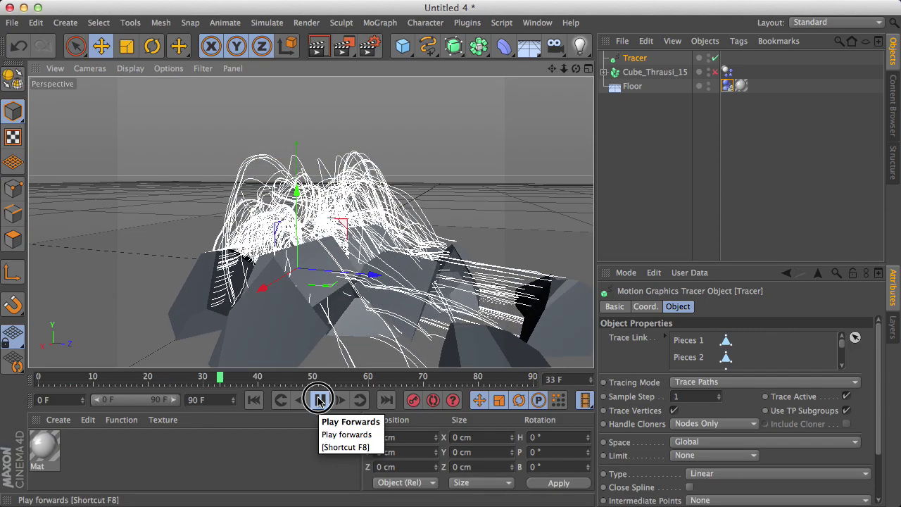
click(319, 400)
click(254, 400)
click(319, 400)
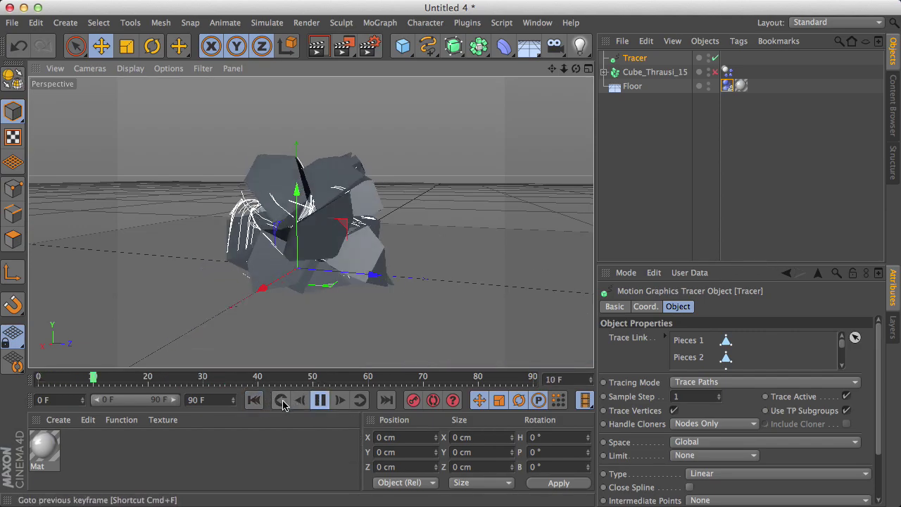
click(254, 400)
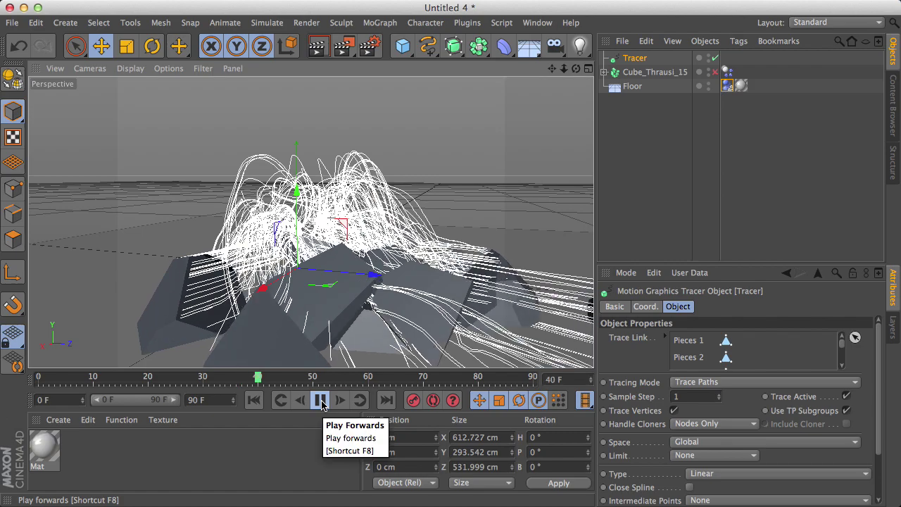
click(320, 400)
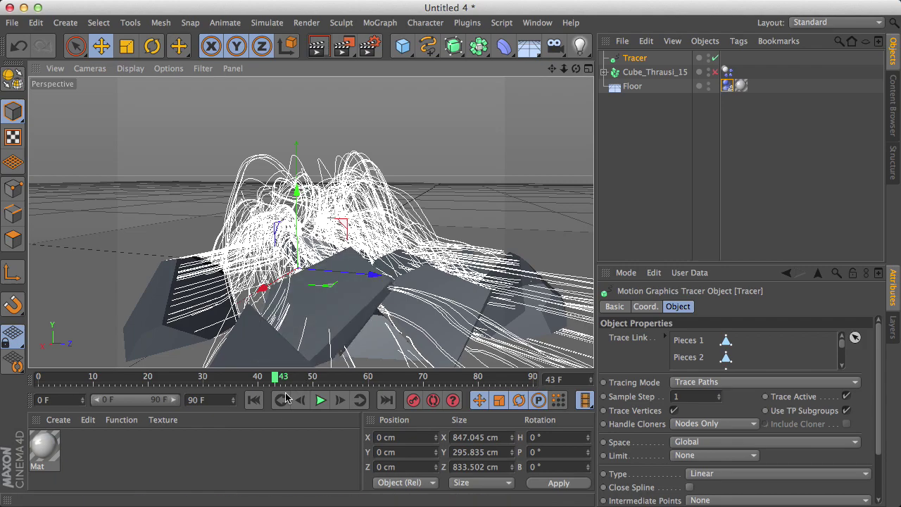
click(254, 400)
Step: Preview the shattering and its traces from another viewing angle, and return to the first frame
drag(576, 70, 519, 71)
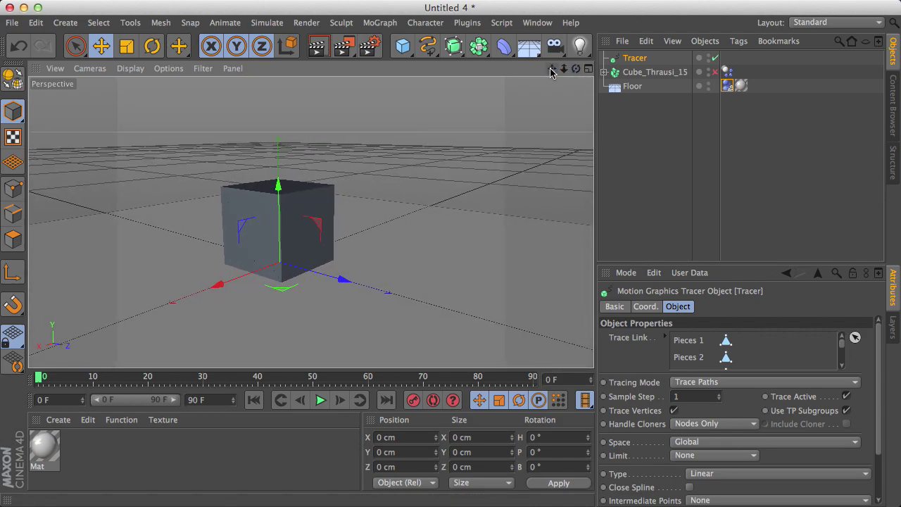
mouse_move(573, 70)
mouse_down()
mouse_move(583, 67)
mouse_move(555, 68)
mouse_move(564, 64)
mouse_up()
click(320, 400)
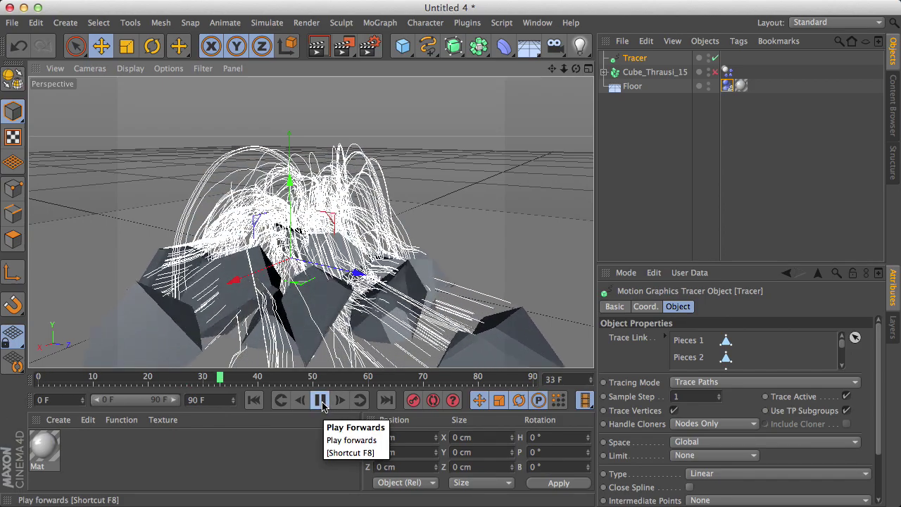
click(320, 401)
click(262, 400)
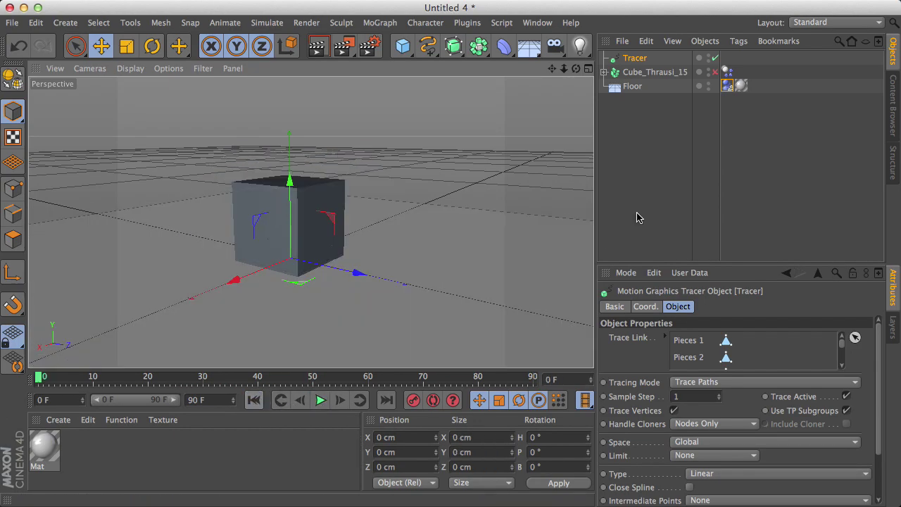
Step: Set the collision bounce to 0% and friction to 70% on the Cube_Thrausi_15 Dynamics Body tag
click(655, 71)
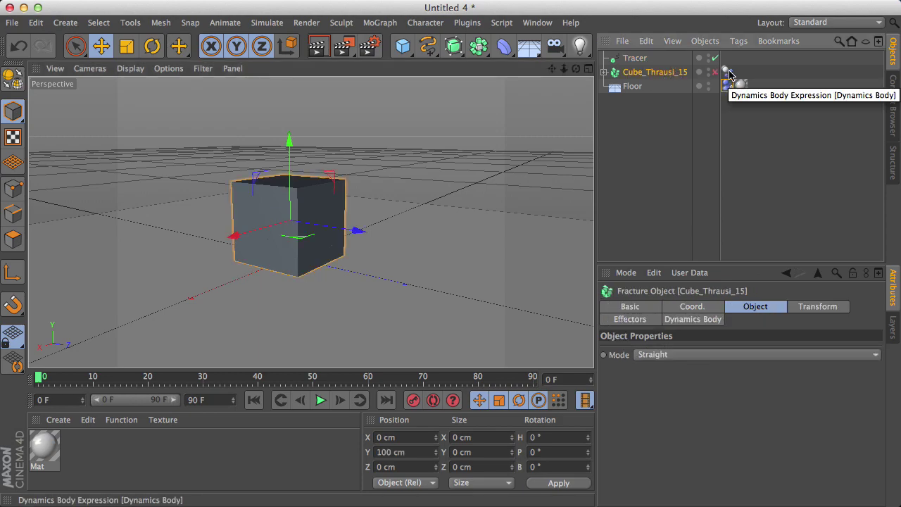
click(728, 72)
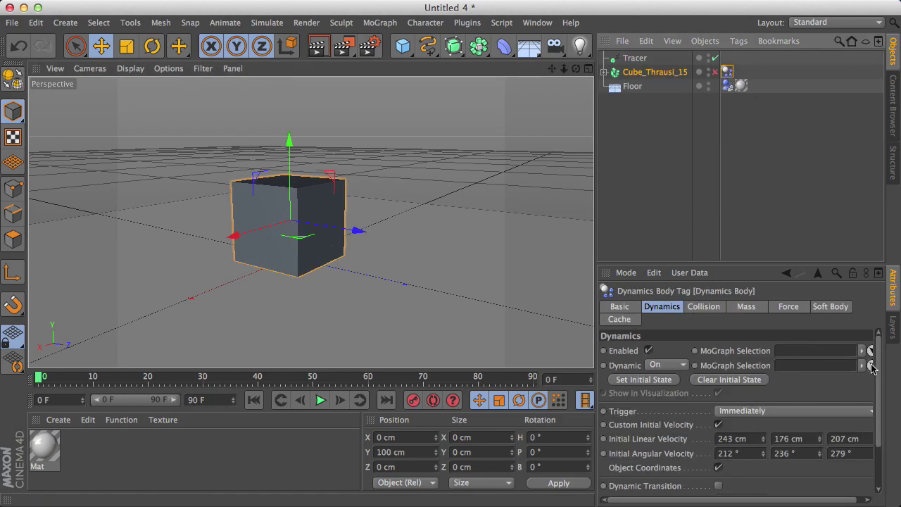
scroll(754, 401, down, 2)
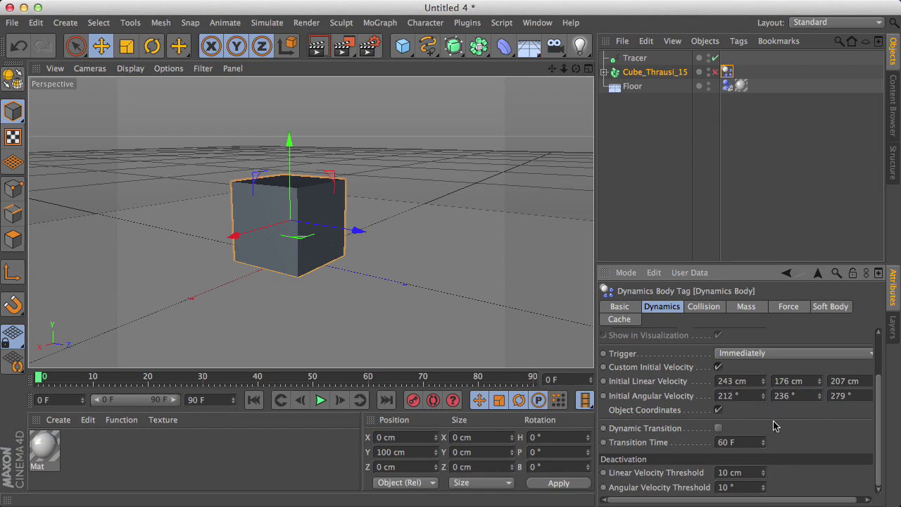
click(705, 307)
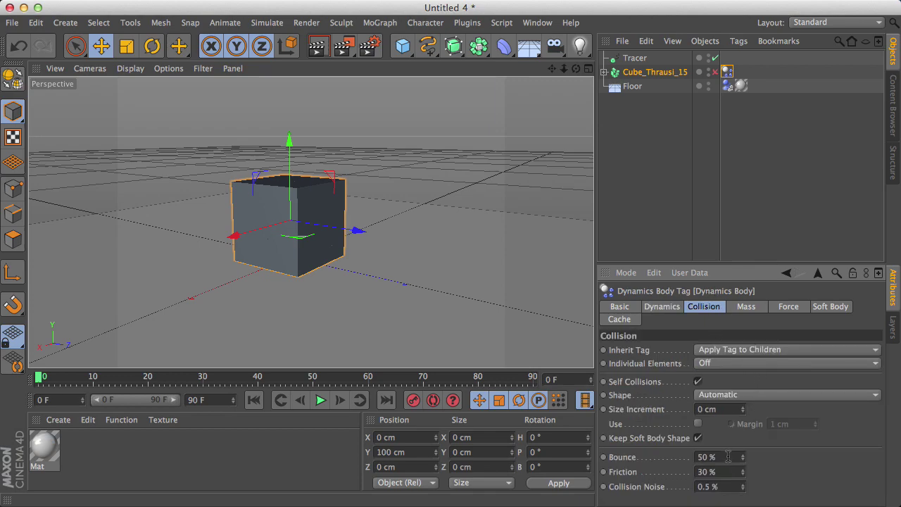
drag(734, 456, 595, 463)
text(0)
drag(718, 471, 615, 471)
text(7)
Step: Try a collision size increment of 5 cm on the cube's Dynamics Body, preview the simulation briefly, and return to frame 0
drag(745, 412, 744, 410)
click(320, 400)
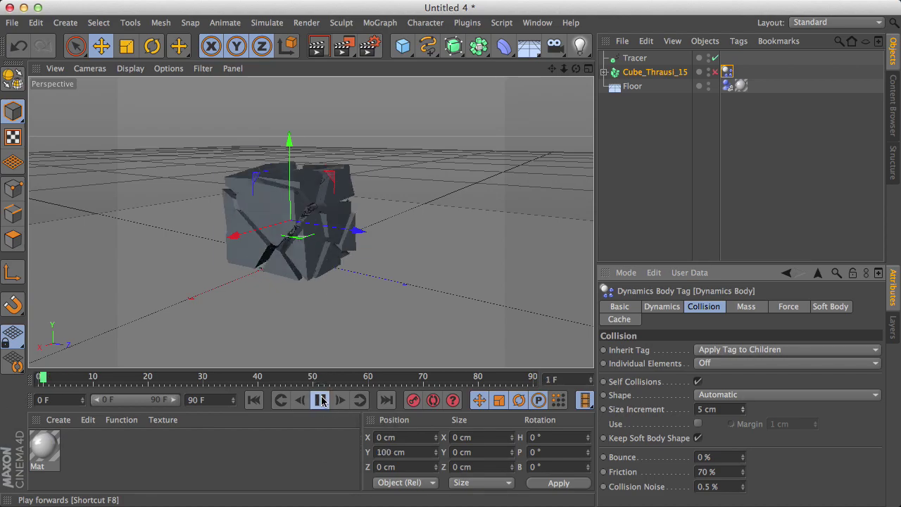
click(322, 401)
click(256, 401)
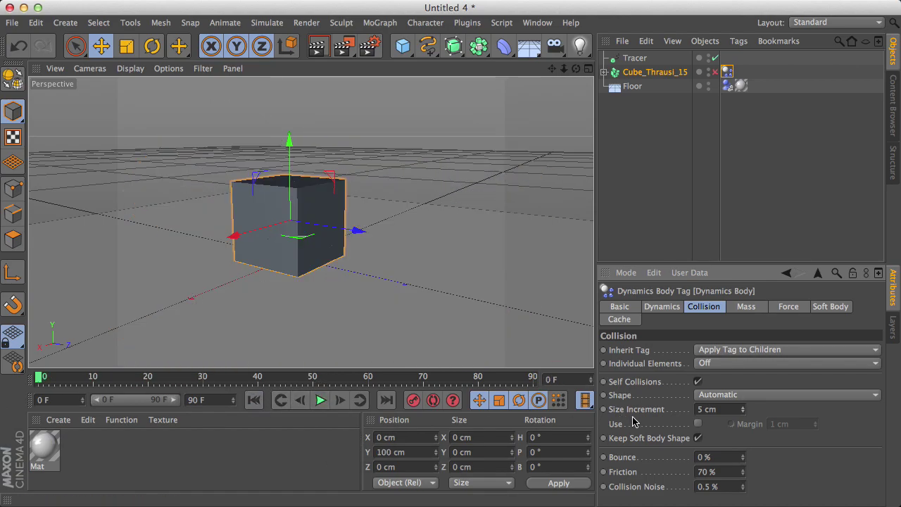
Step: Set the cube's collision size increment to 8 cm and play the simulation to frame 24 to examine the scattering pieces
drag(742, 410, 744, 407)
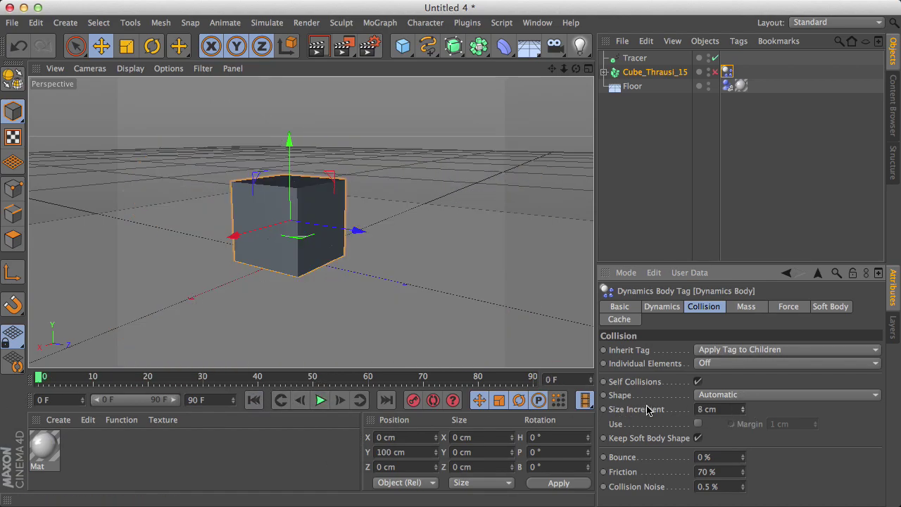
click(321, 401)
click(322, 401)
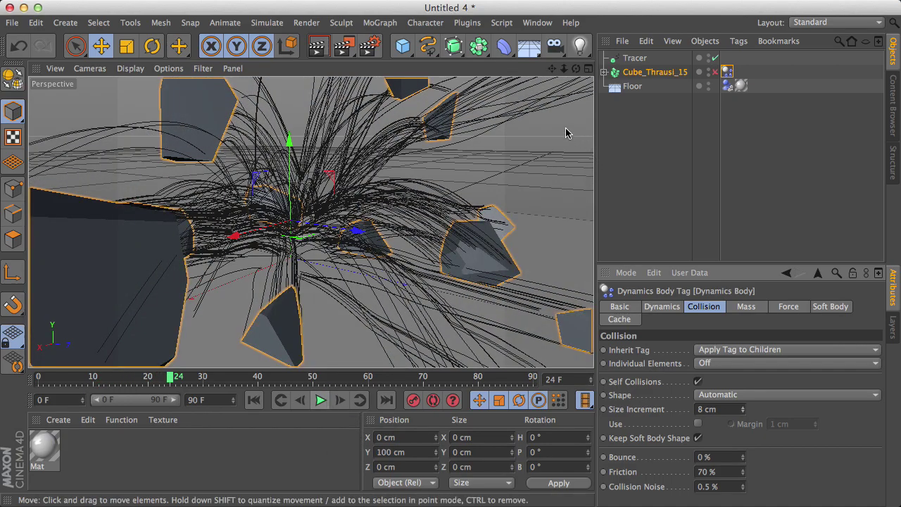
mouse_move(577, 69)
mouse_down()
mouse_move(556, 65)
mouse_move(572, 56)
mouse_move(576, 69)
mouse_up()
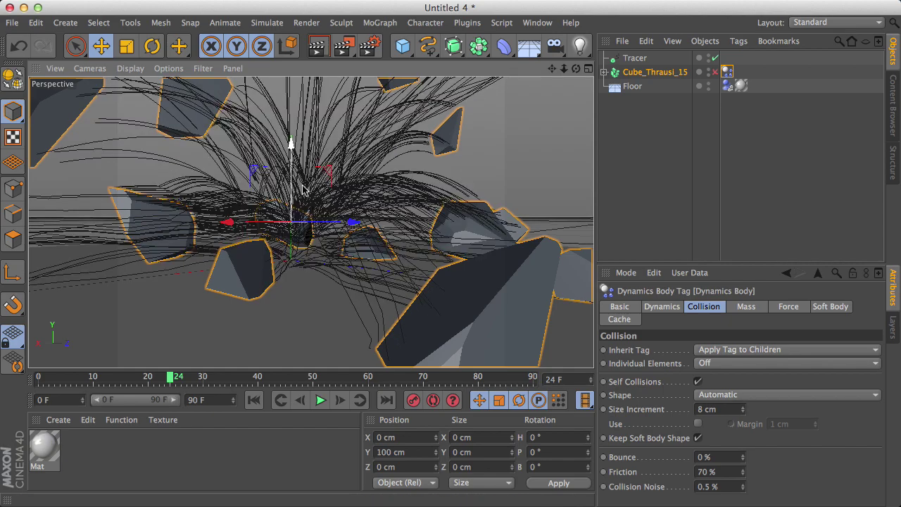
key(o)
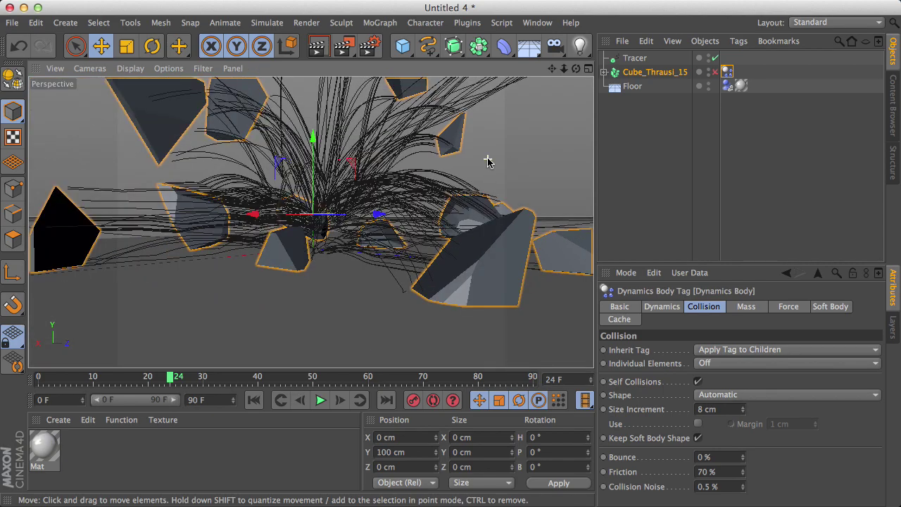
drag(552, 70, 540, 113)
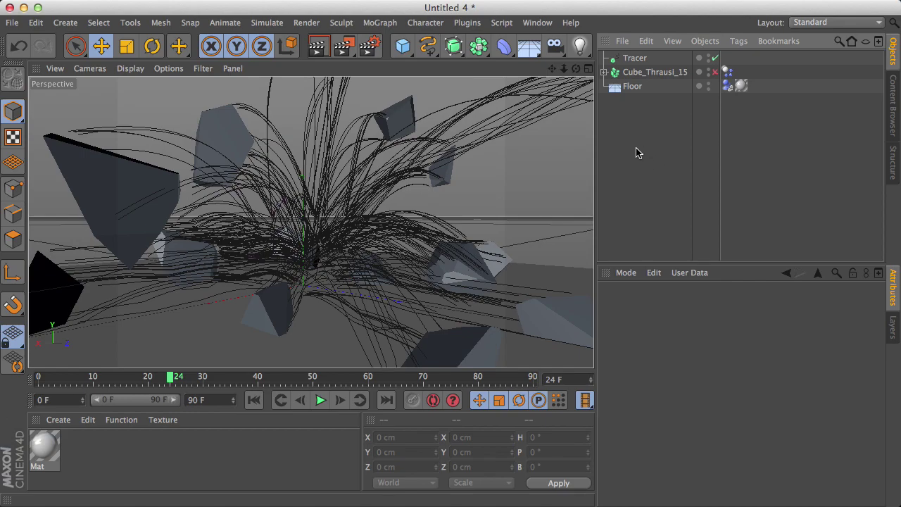
Step: Add a MoGraph Matrix object and set its mode to Object
click(379, 24)
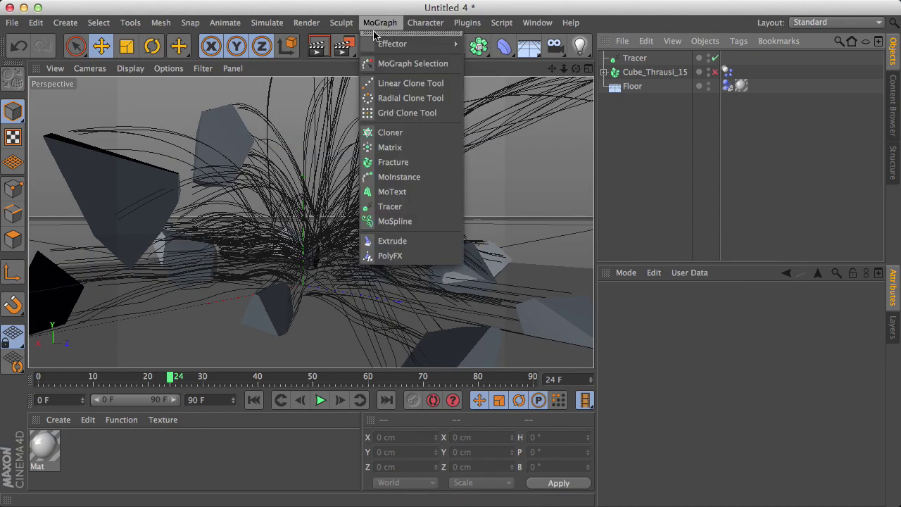
click(408, 155)
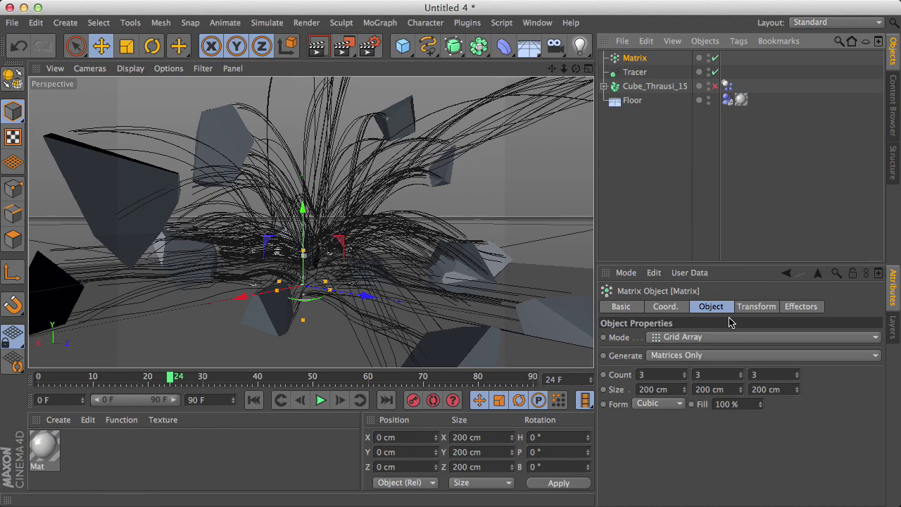
click(663, 341)
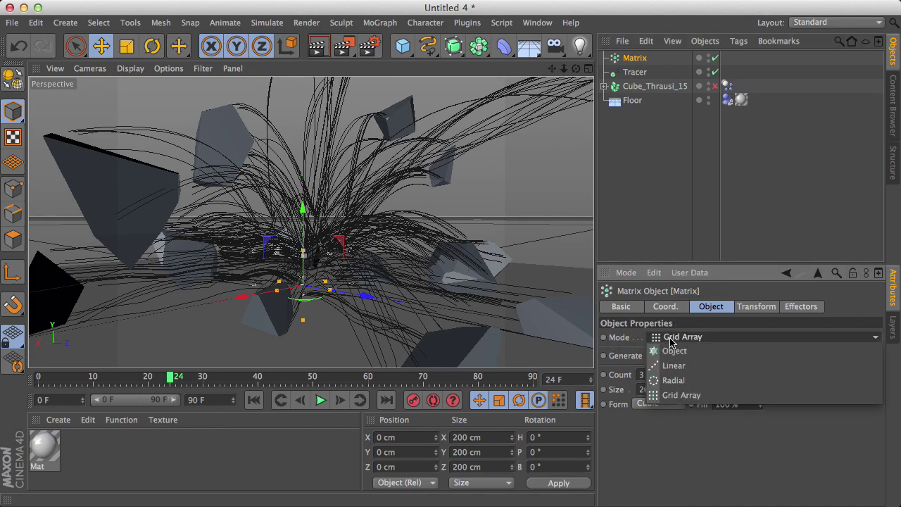
click(673, 351)
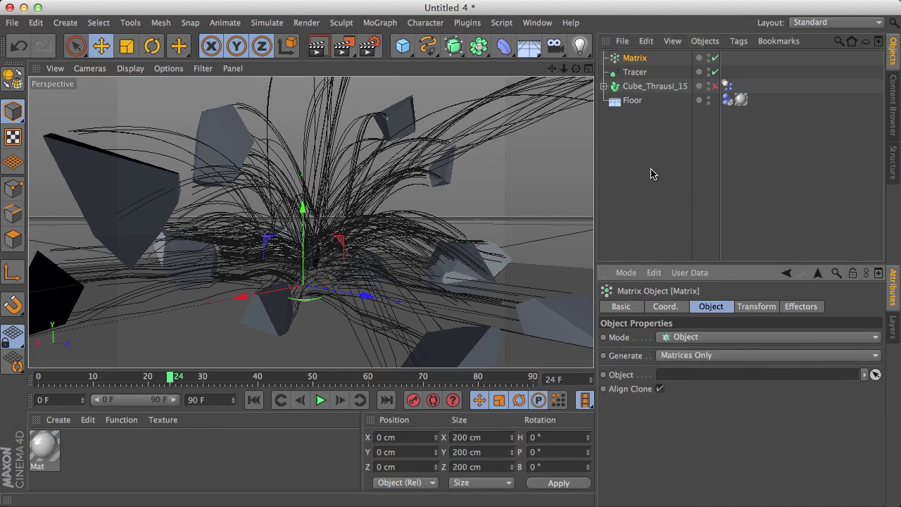
Step: Assign the Tracer as the Matrix's source object so its matrices are distributed along the traced paths
click(655, 72)
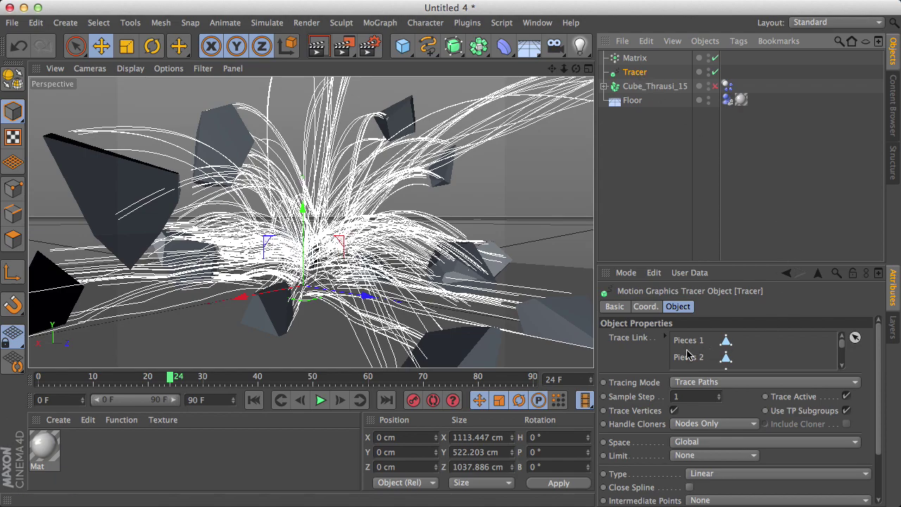
click(638, 59)
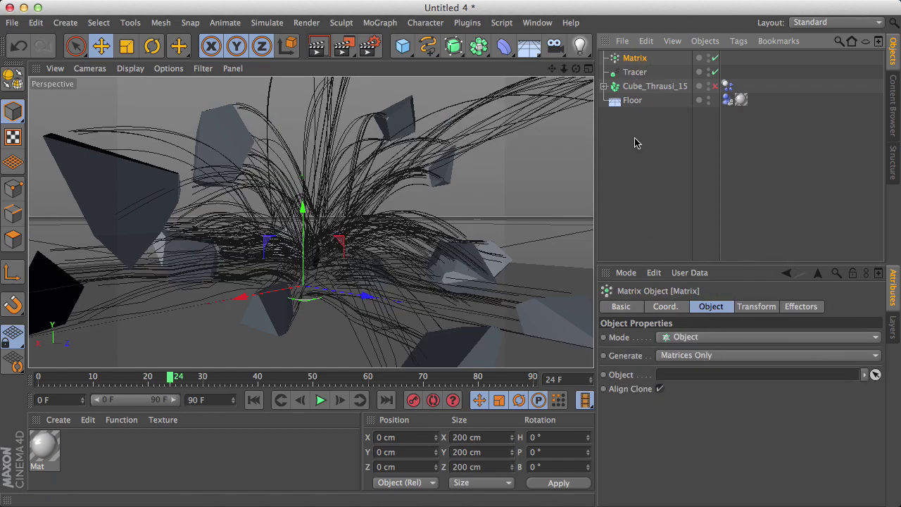
mouse_move(637, 72)
mouse_down()
mouse_move(602, 127)
mouse_move(729, 377)
mouse_up()
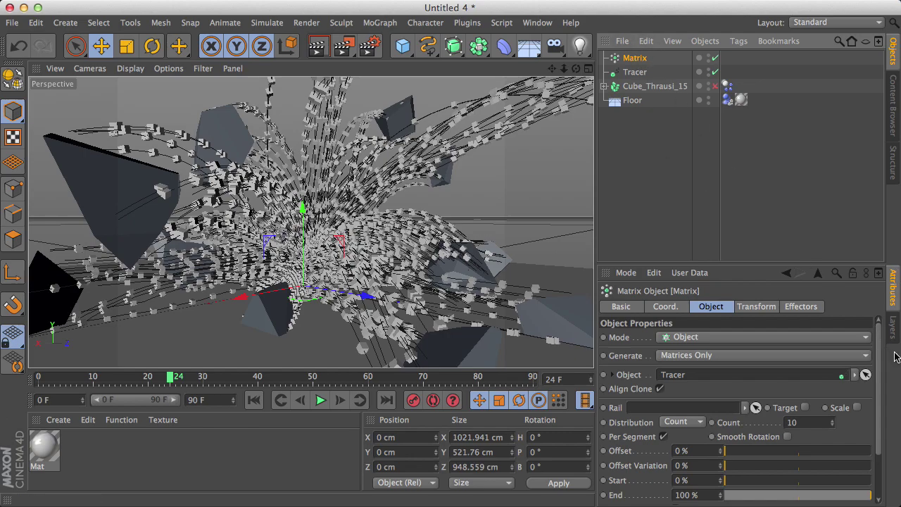
Step: Make the Matrix generate Thinking Particles and set its distribution count to 7
drag(879, 344, 876, 363)
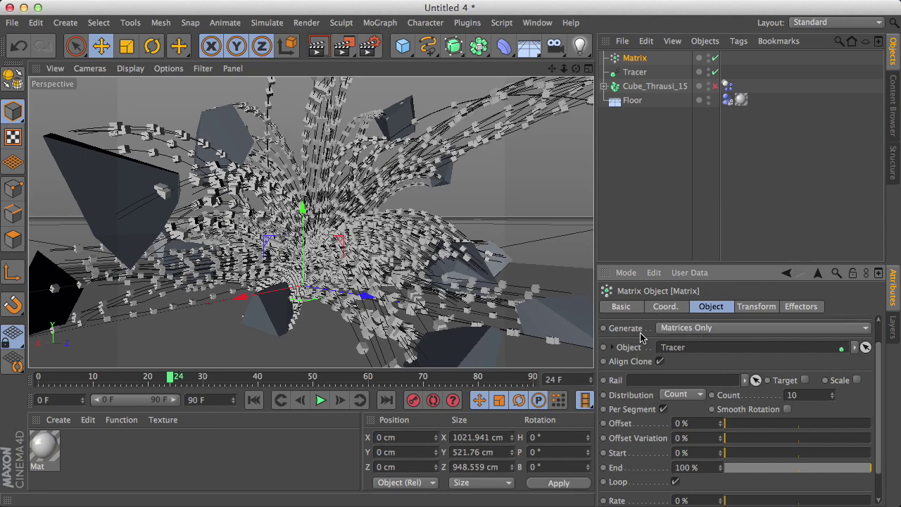
click(684, 328)
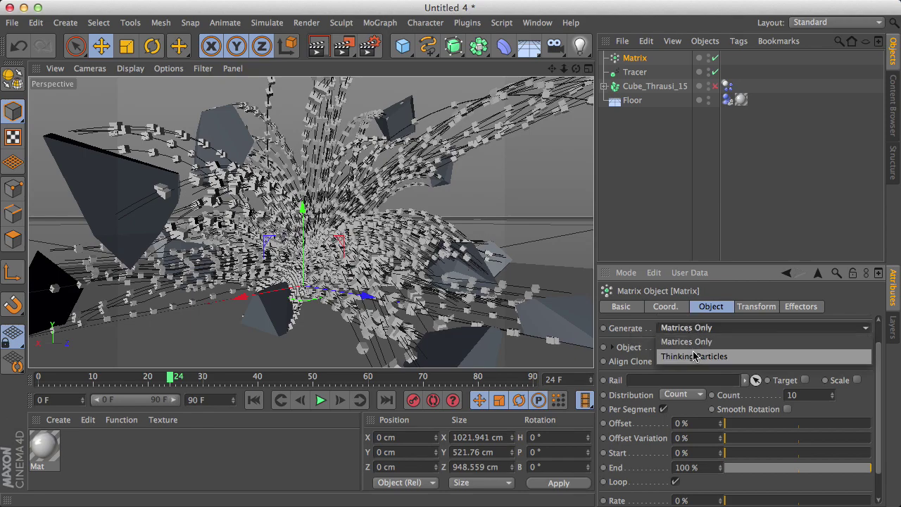
click(695, 357)
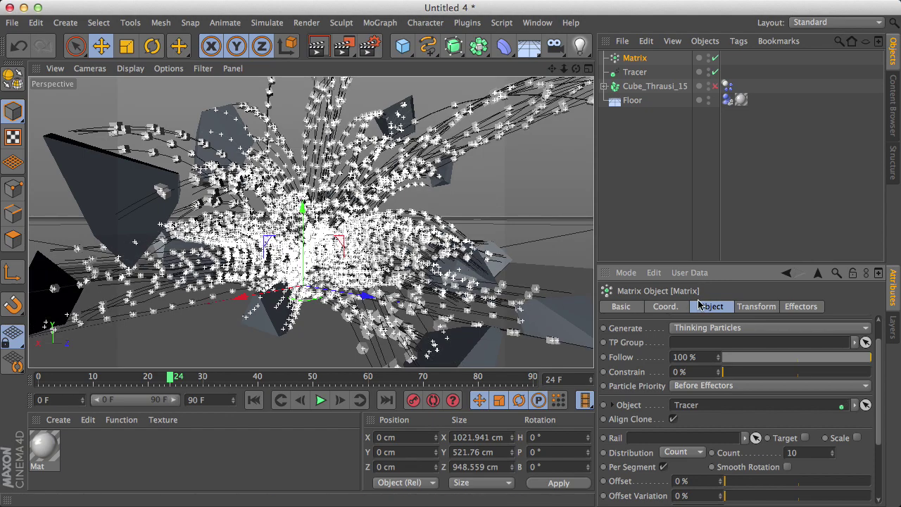
scroll(880, 396, down, 3)
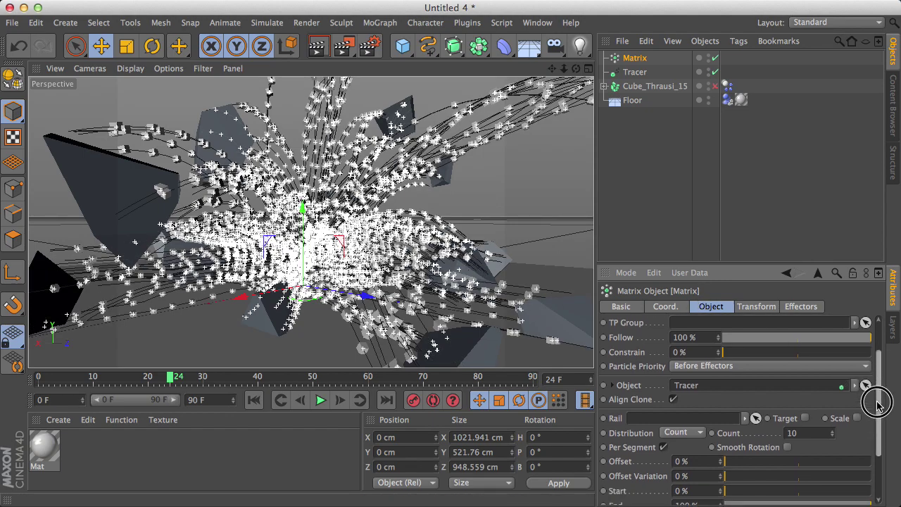
click(810, 413)
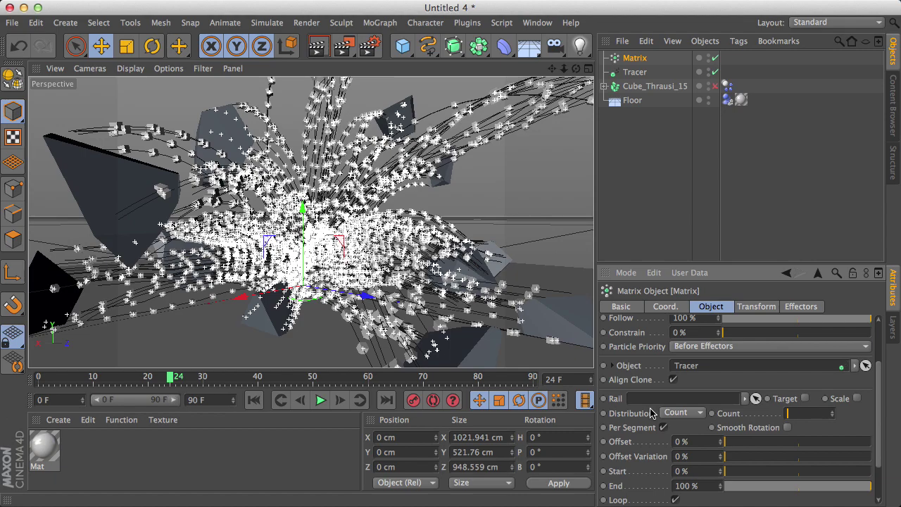
key(Return)
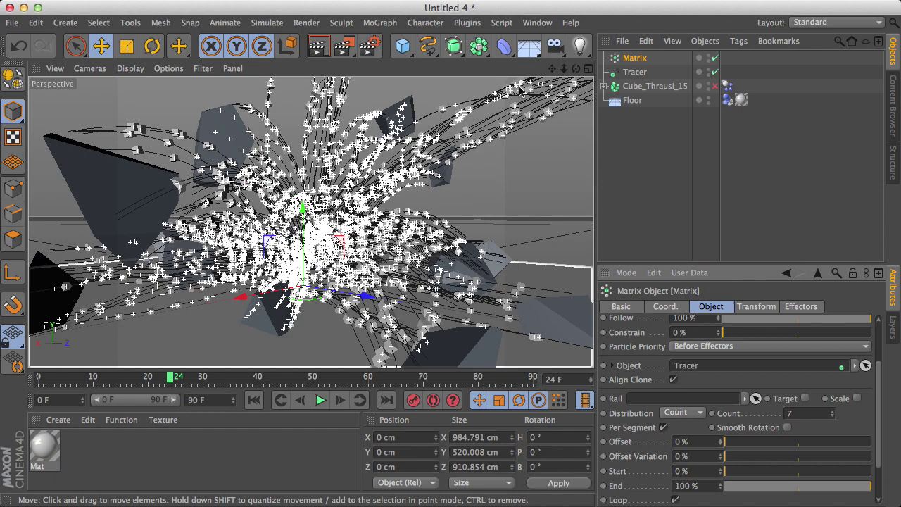
Step: Replay the simulation from frame 0 to frame 26 to examine how the particles follow the traces
click(251, 400)
click(320, 400)
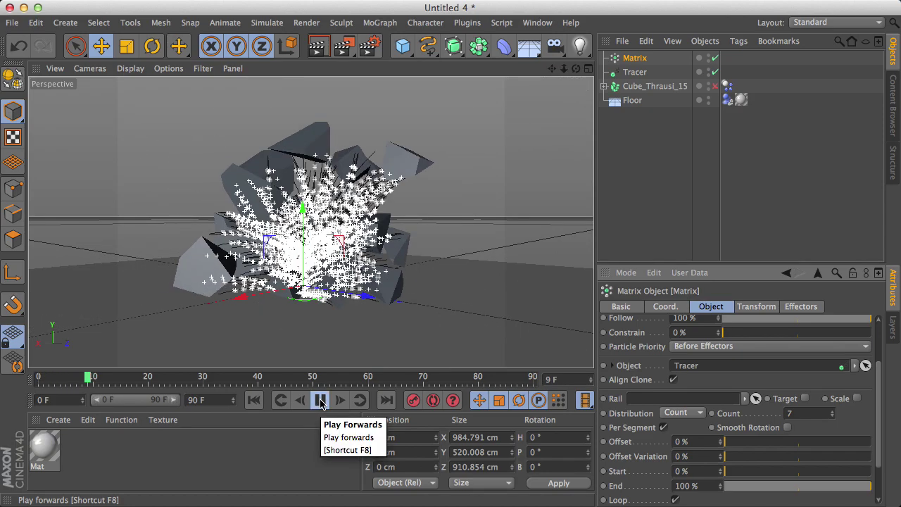
click(321, 400)
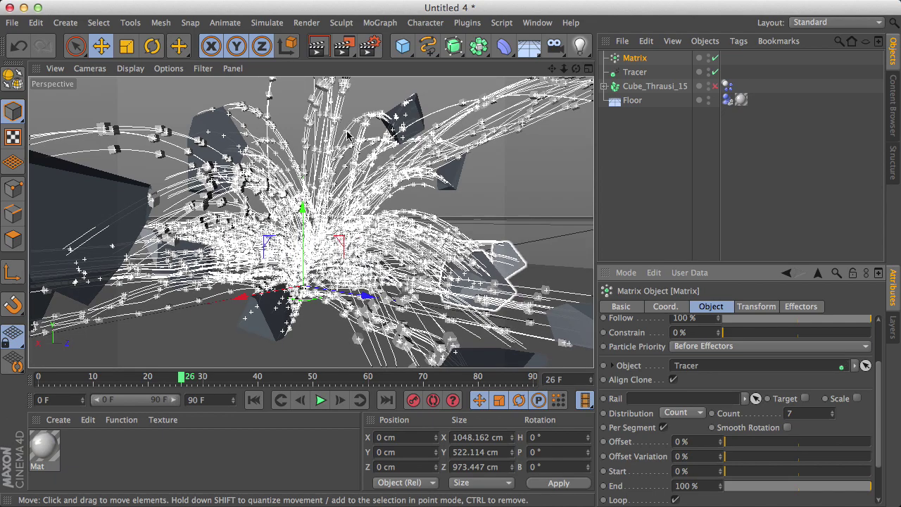
Step: Add a Thinking Particles Particle Geometry object to the scene
click(269, 24)
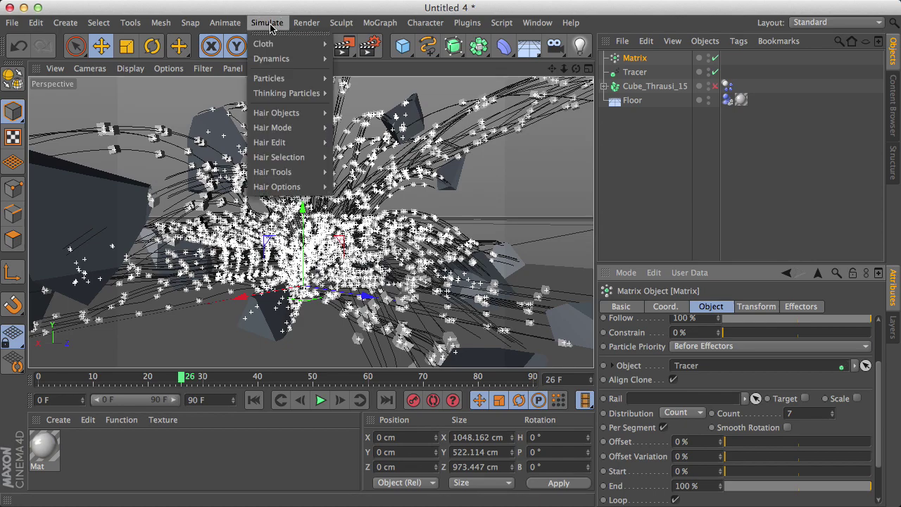
mouse_move(310, 93)
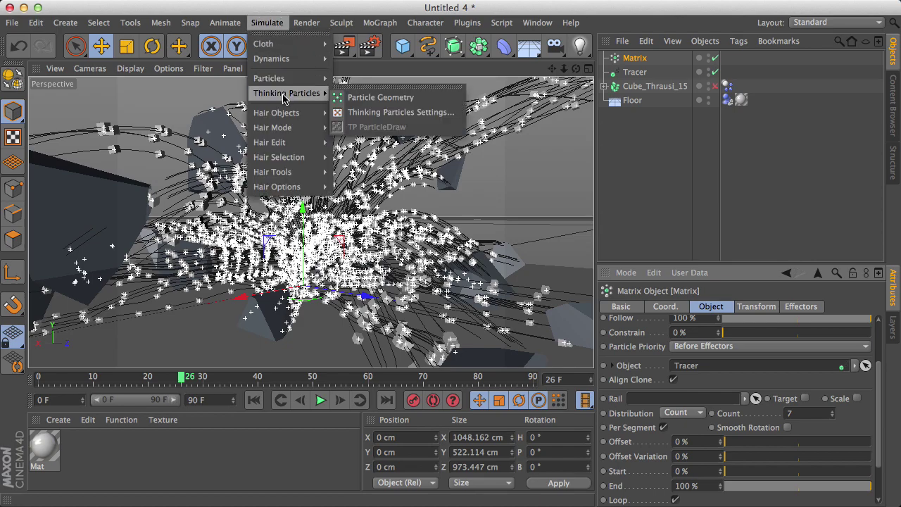
click(392, 103)
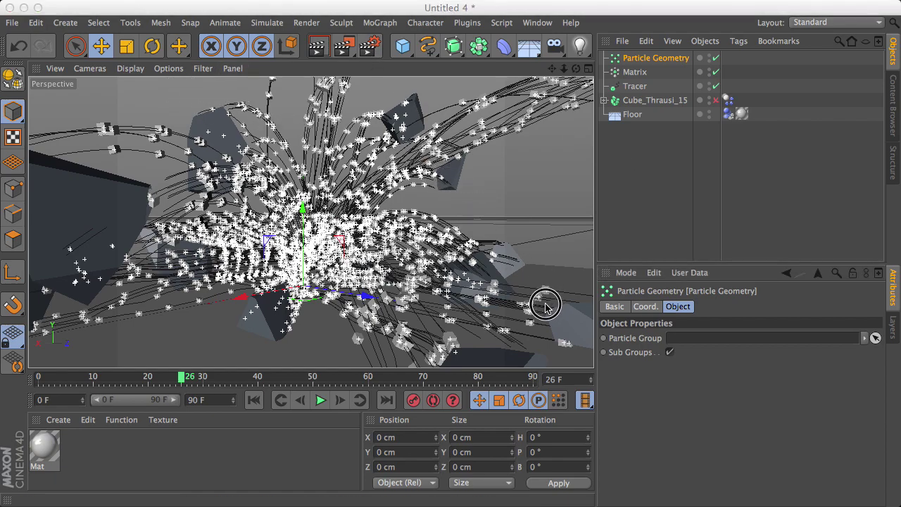
Step: Add the Ambient Occlusion effect to the render settings
click(371, 47)
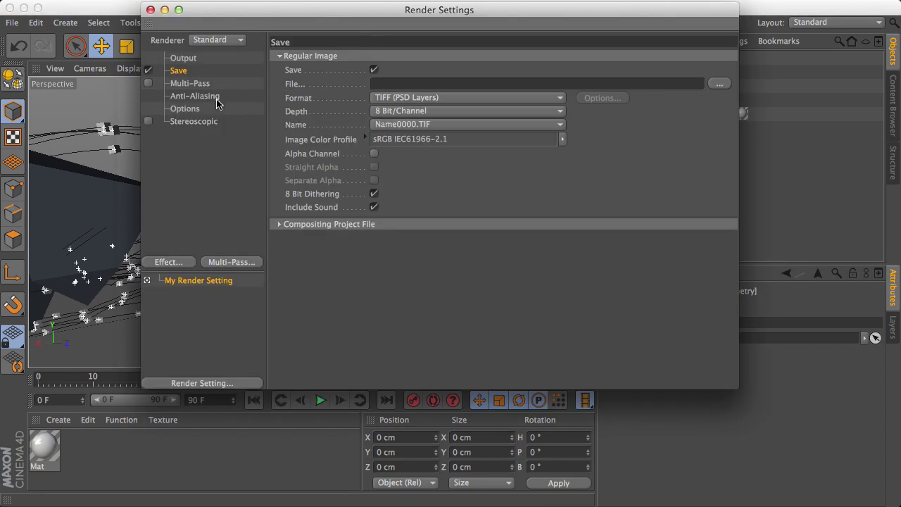
drag(289, 18, 157, 17)
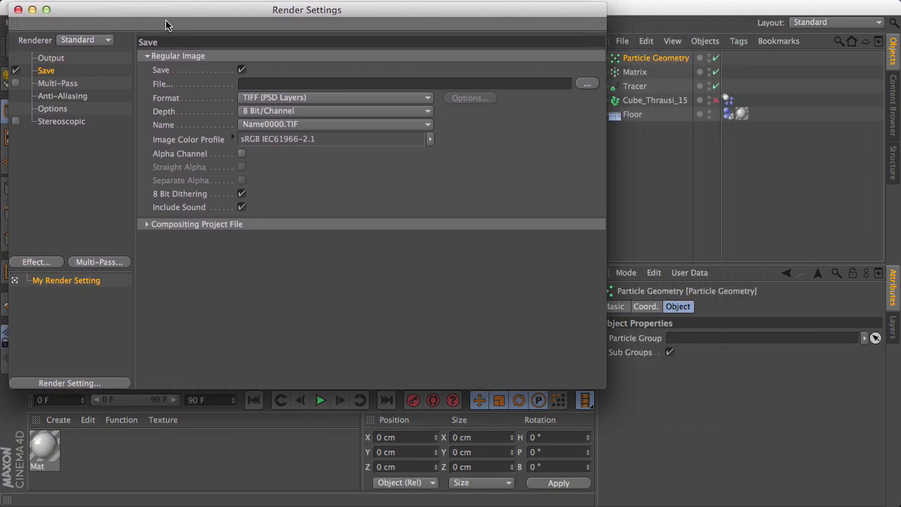
click(43, 264)
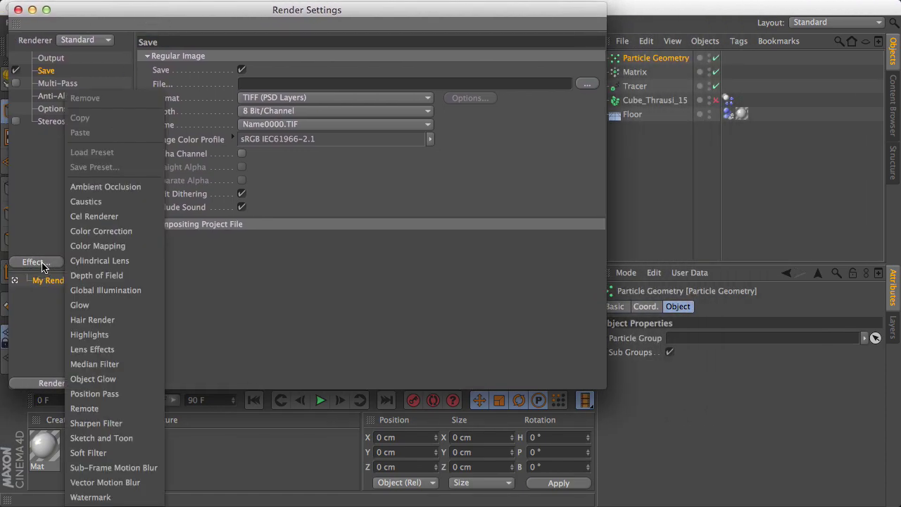
click(99, 187)
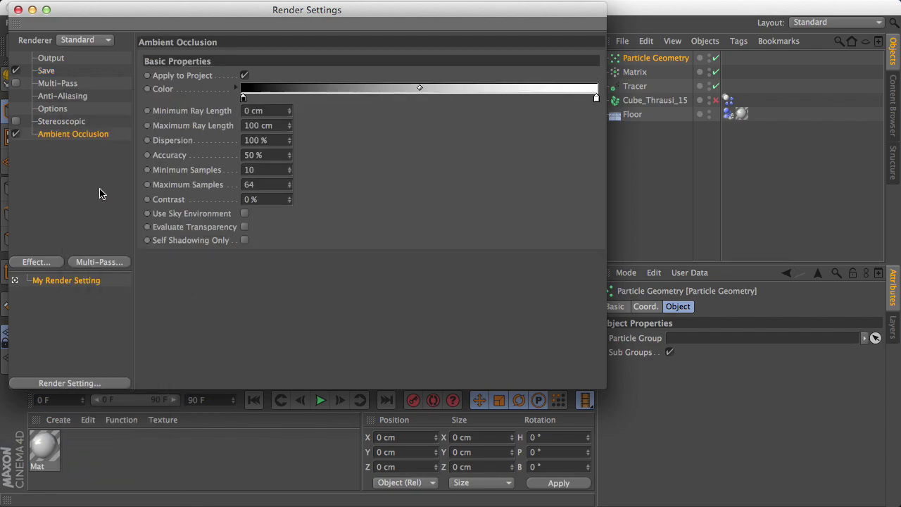
Step: Set the render output size to 1280 x 720 pixels
click(48, 69)
click(50, 58)
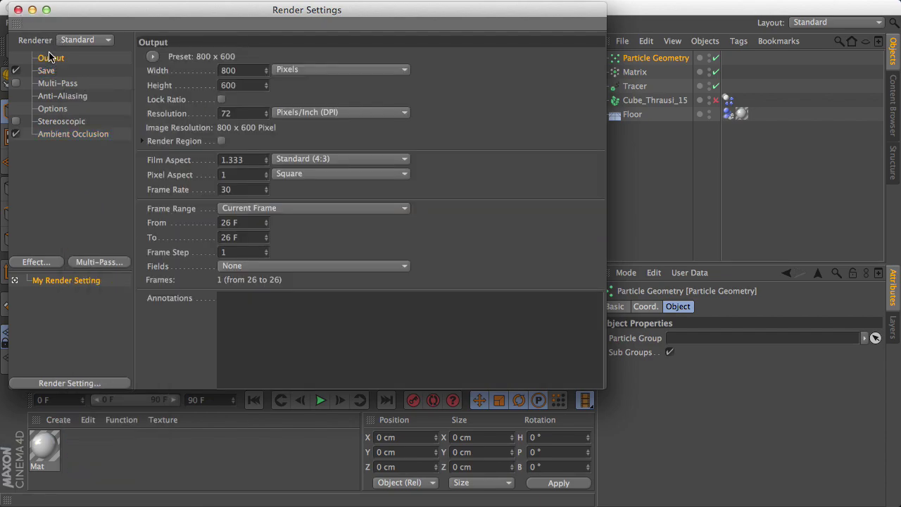
click(257, 69)
text(12)
click(236, 85)
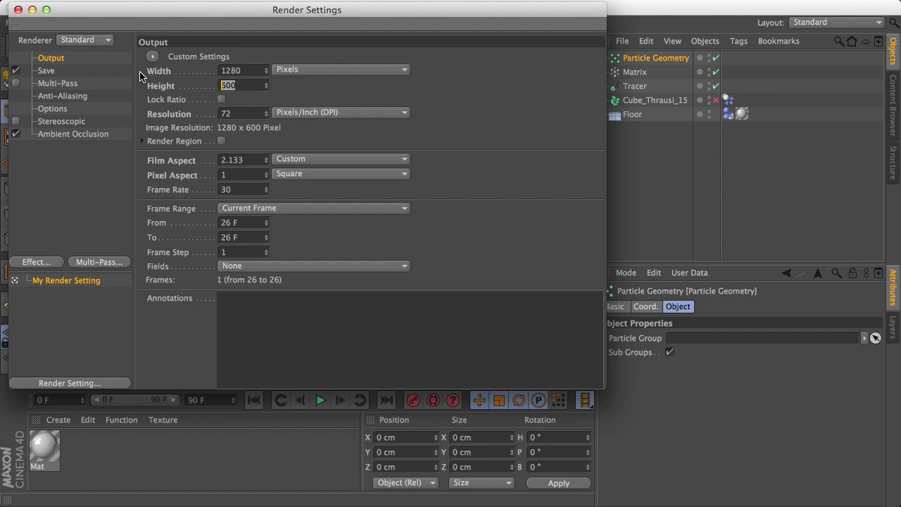
text(720)
key(Return)
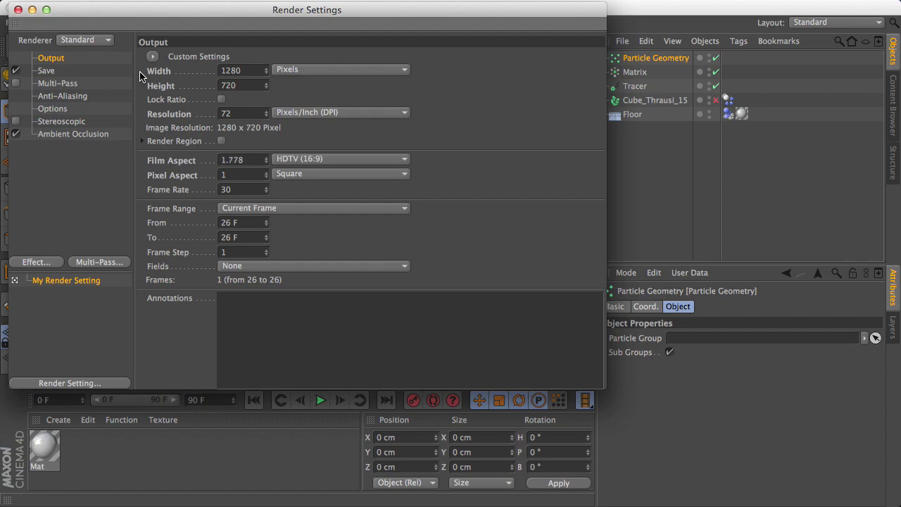
click(18, 9)
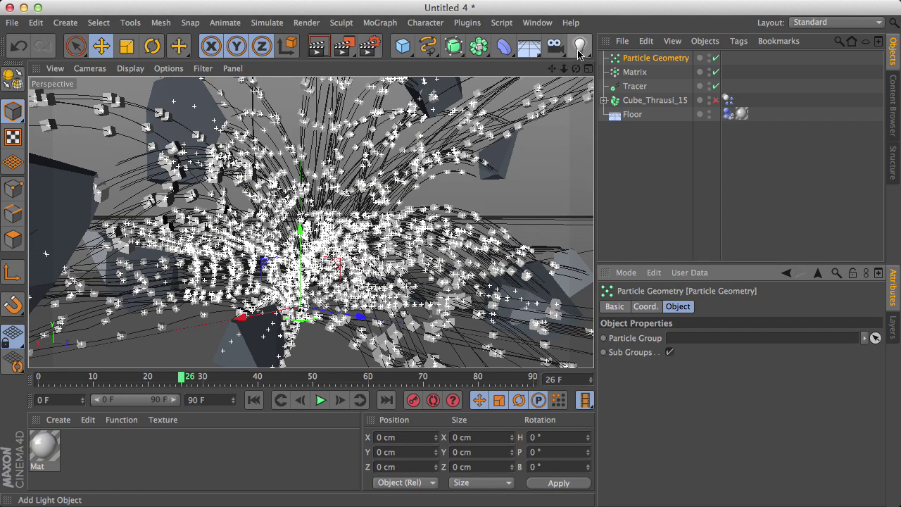
Step: Add a Light and move it above and to one side of the fragments, at about X 753 cm and Y 696 cm
drag(576, 68, 578, 107)
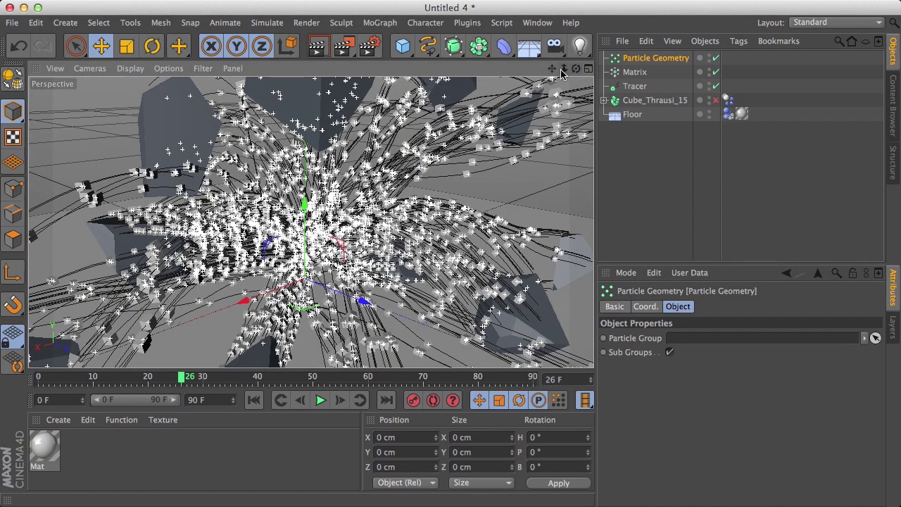
drag(552, 69, 542, 68)
click(579, 47)
drag(311, 223, 311, 45)
scroll(307, 227, down, 5)
scroll(308, 227, down, 3)
drag(313, 97, 313, 52)
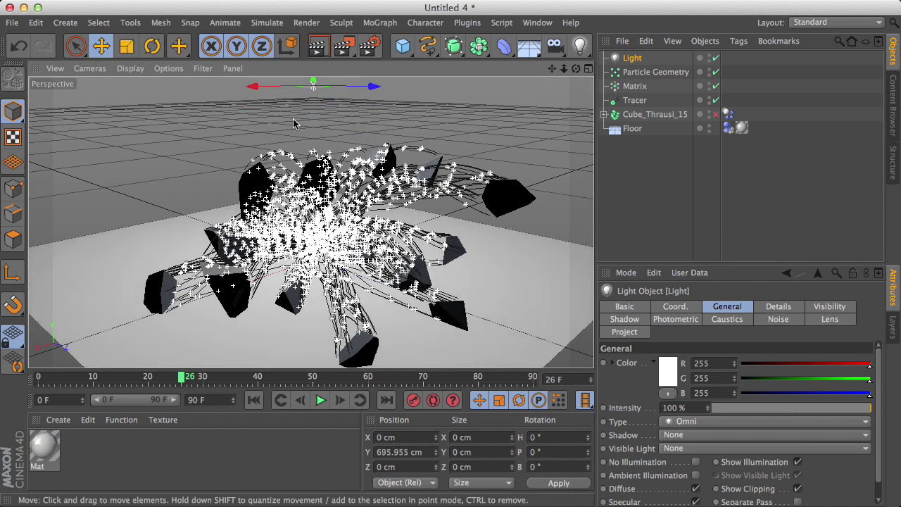
drag(281, 87, 64, 191)
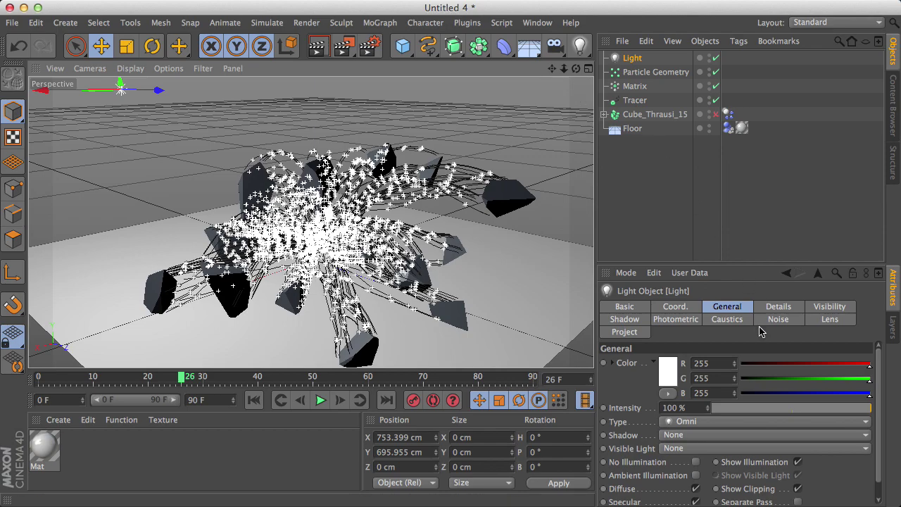
Step: Give the light Shadow Maps (Soft) shadows with a shadow map Resolution X of 40
click(735, 310)
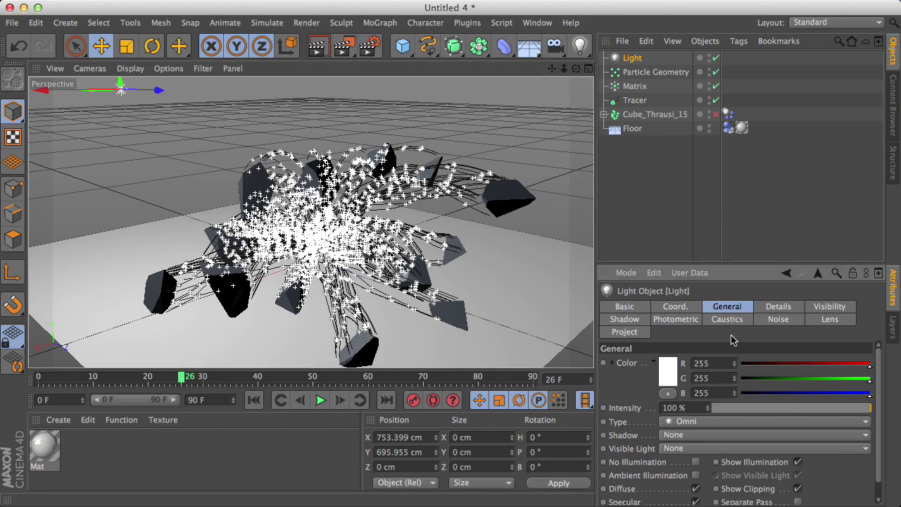
click(674, 437)
click(676, 464)
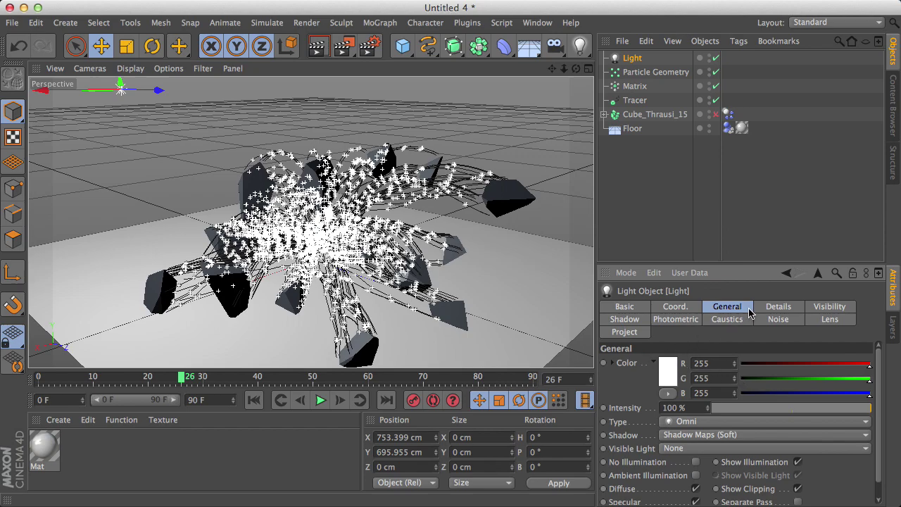
click(625, 320)
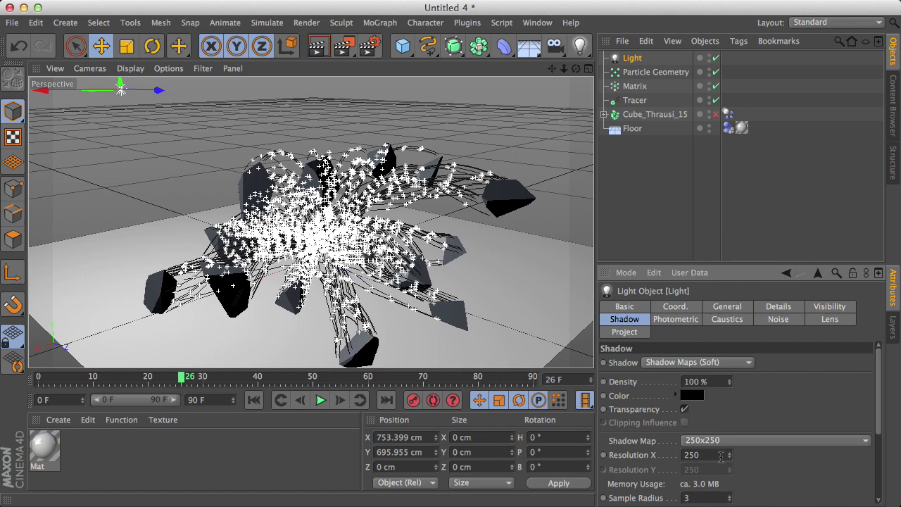
click(717, 456)
text(40)
key(Return)
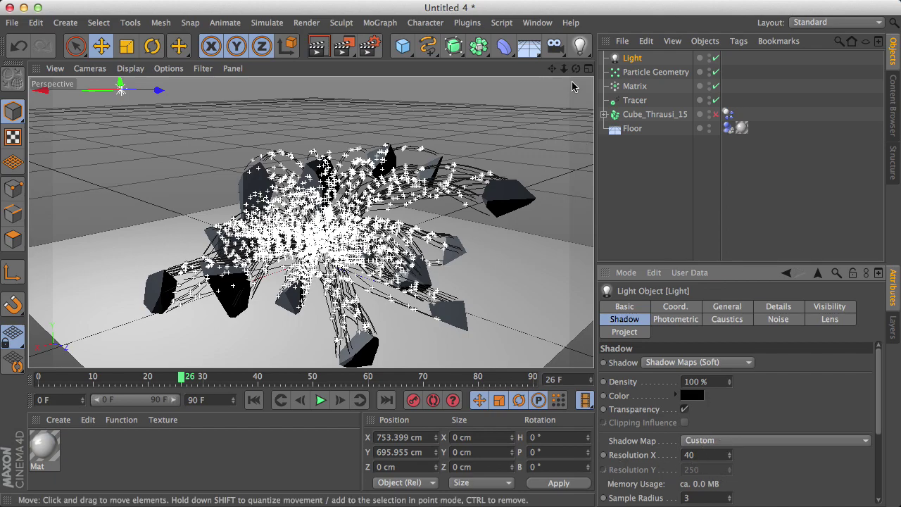
Step: Set the light's intensity to 90 %
click(728, 307)
drag(692, 410, 473, 392)
text(90)
key(Return)
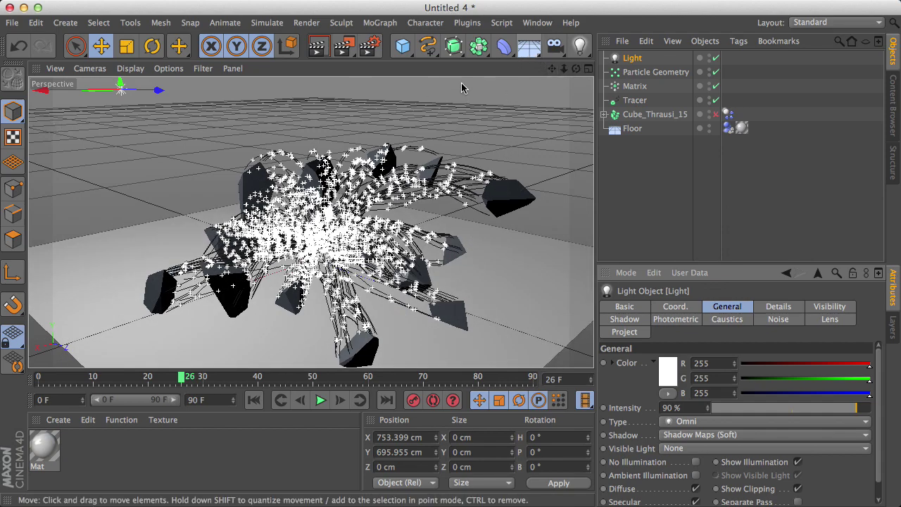
Step: Add an Environment object to the scene
click(525, 55)
click(445, 130)
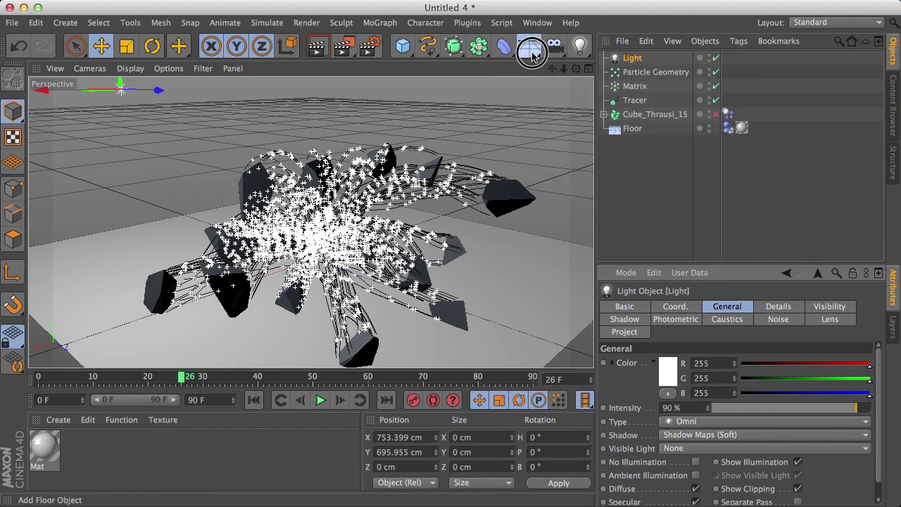
click(531, 49)
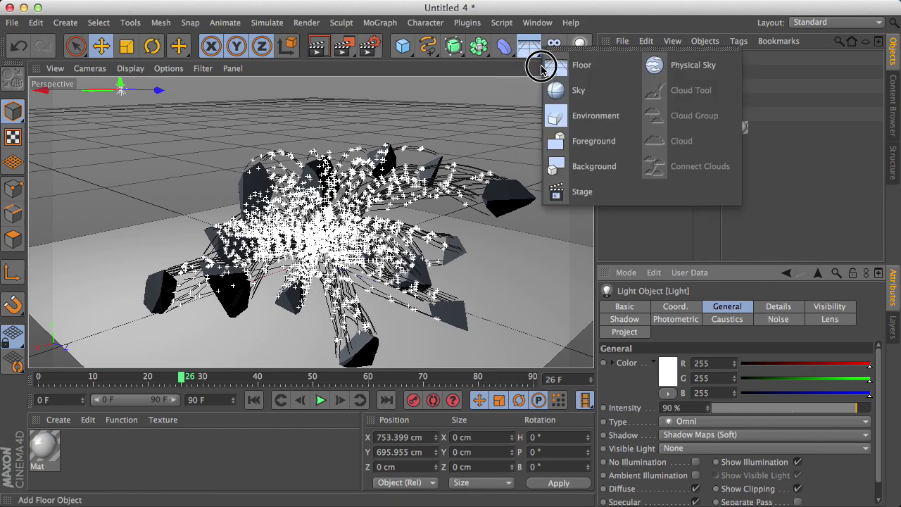
click(574, 116)
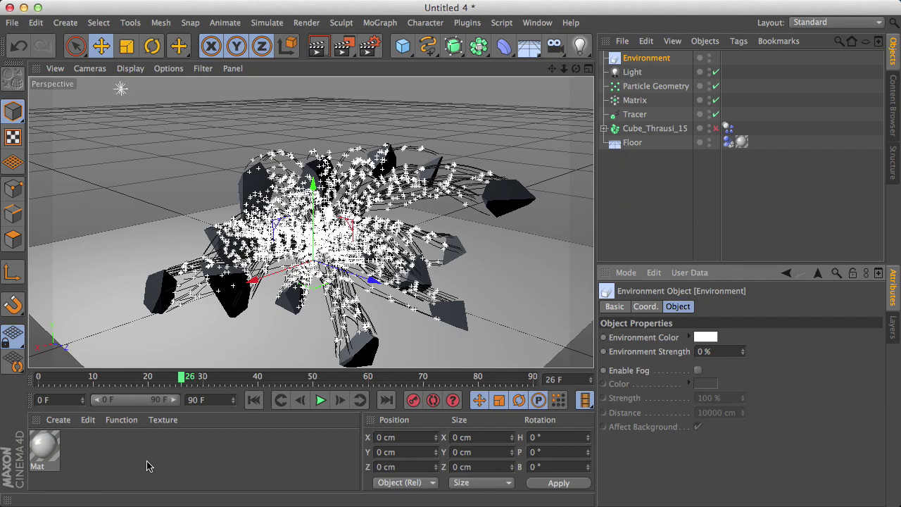
Step: Create a PyroCluster material and a PyroCluster - VolumeTracer material
click(95, 451)
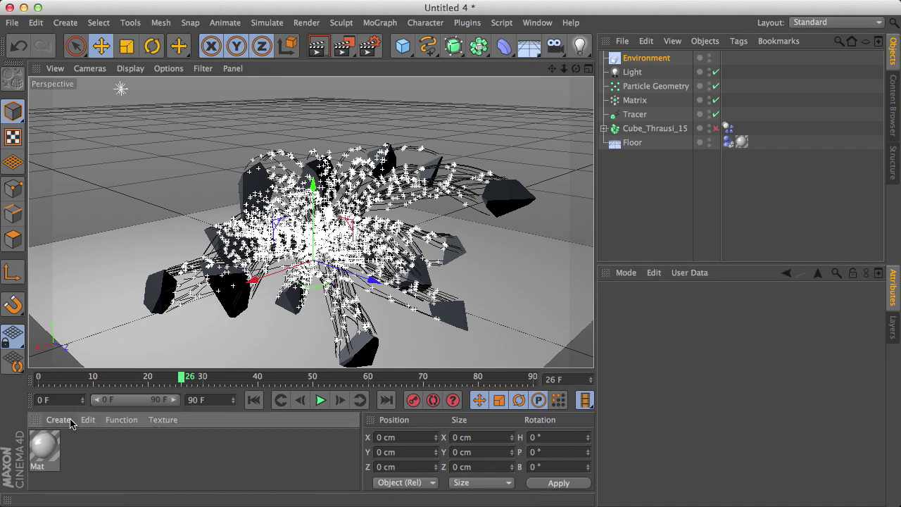
click(71, 423)
mouse_move(82, 319)
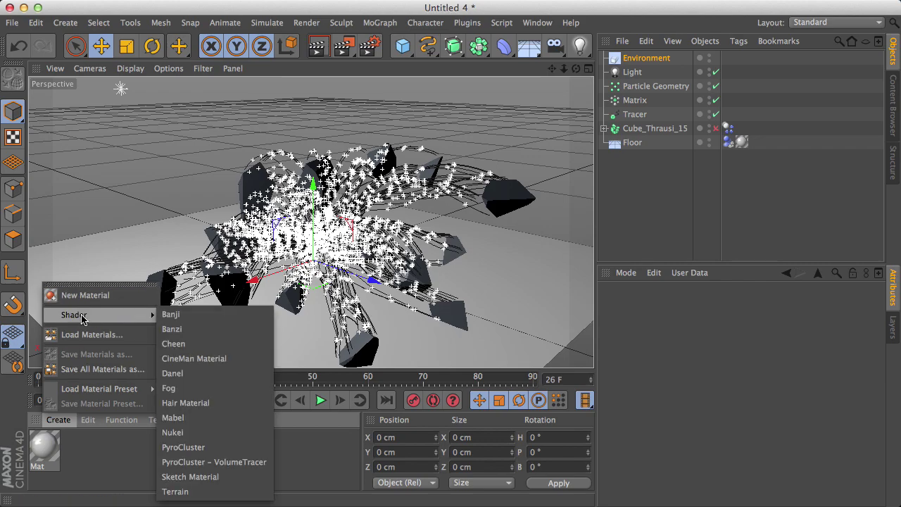
click(215, 447)
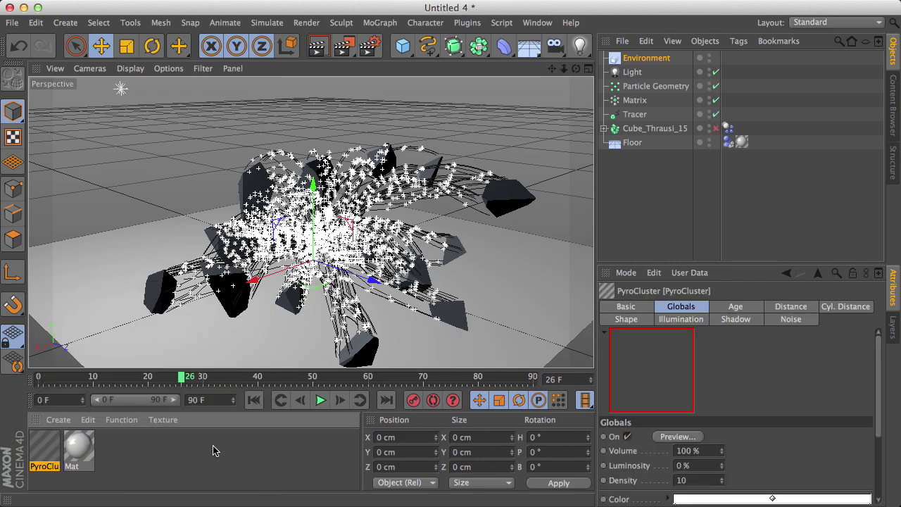
click(58, 420)
mouse_move(75, 325)
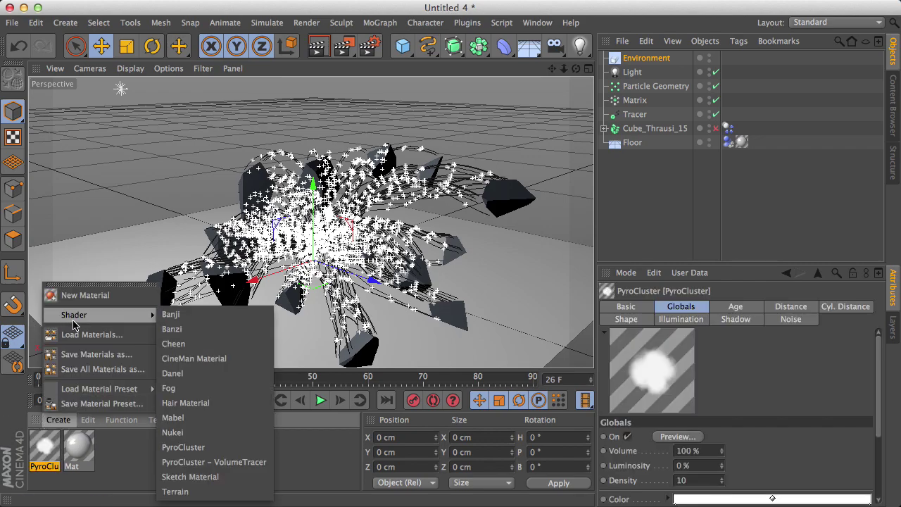
click(186, 462)
click(185, 462)
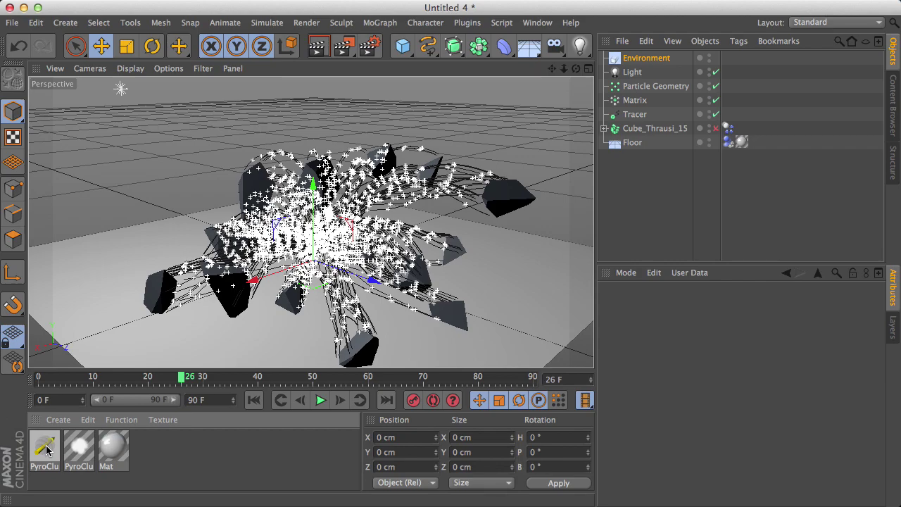
Step: Set the VolumeTracer material's Render Mode to User and its World Step Size to 15
double_click(46, 449)
click(195, 195)
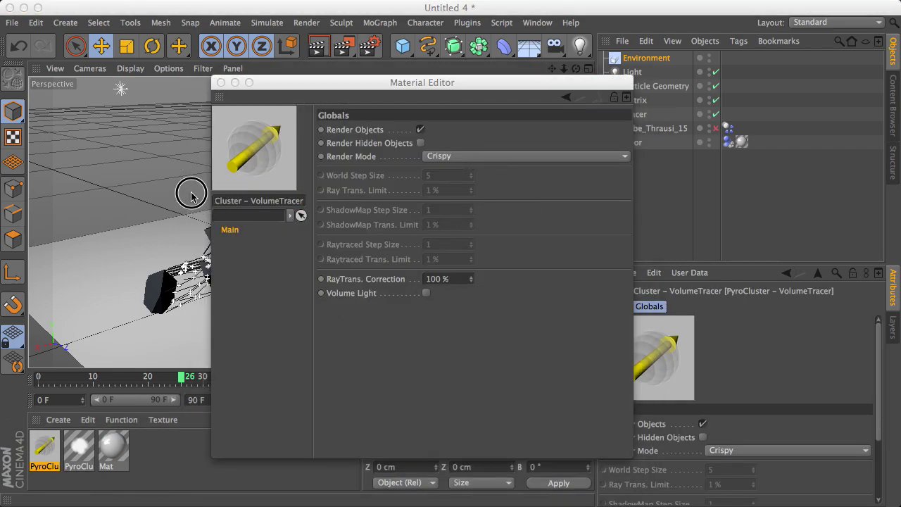
drag(372, 83, 446, 78)
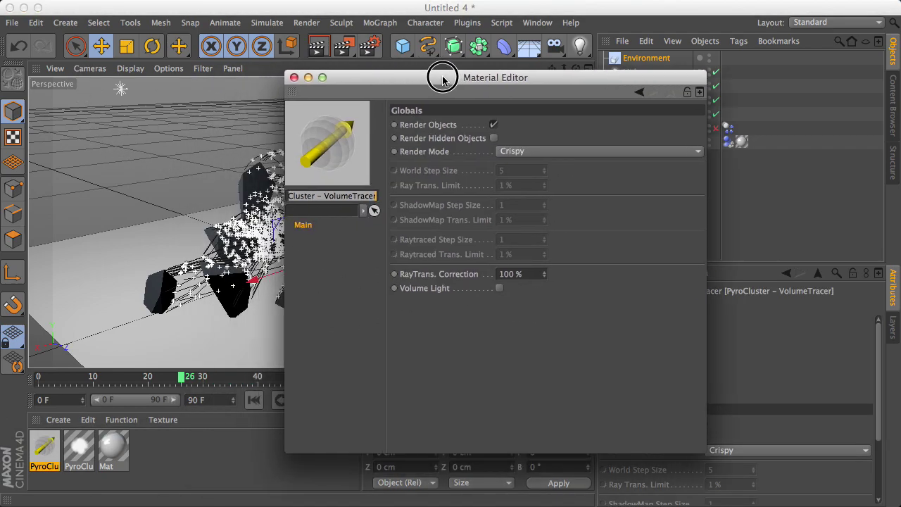
click(544, 150)
click(534, 206)
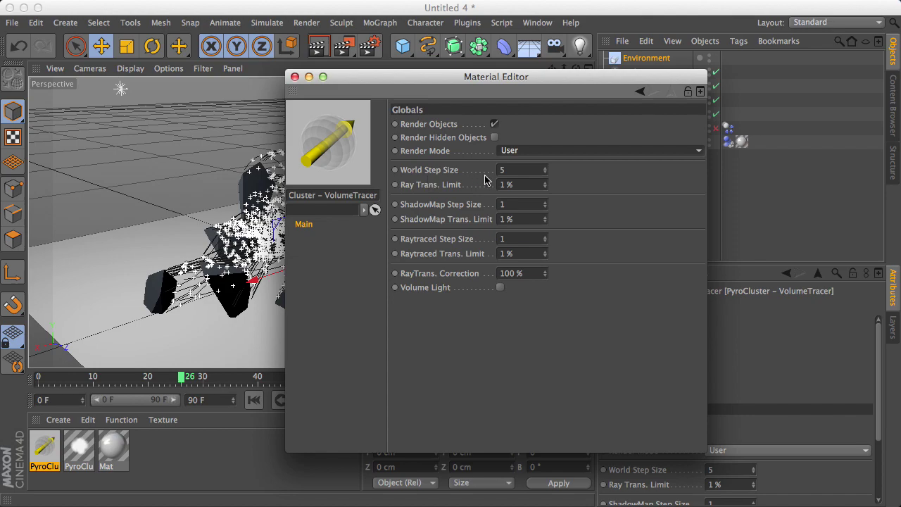
click(532, 171)
text(15)
key(Return)
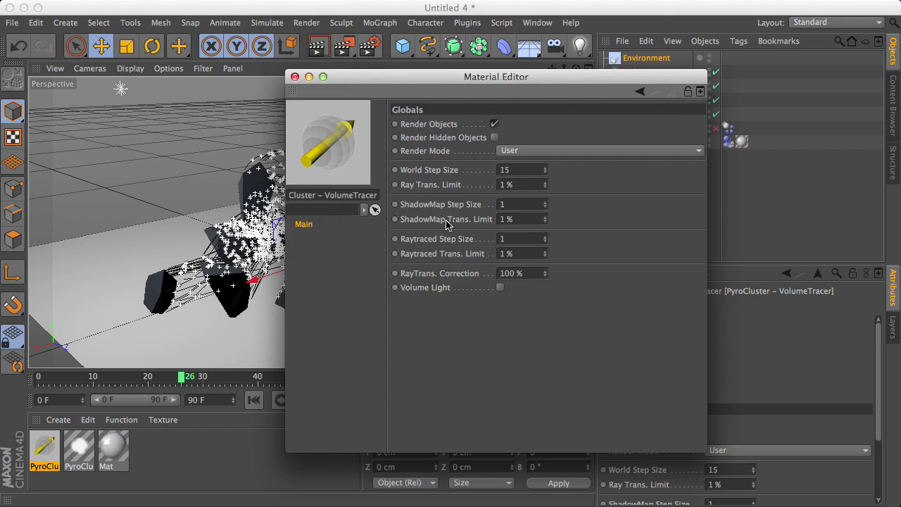
click(294, 76)
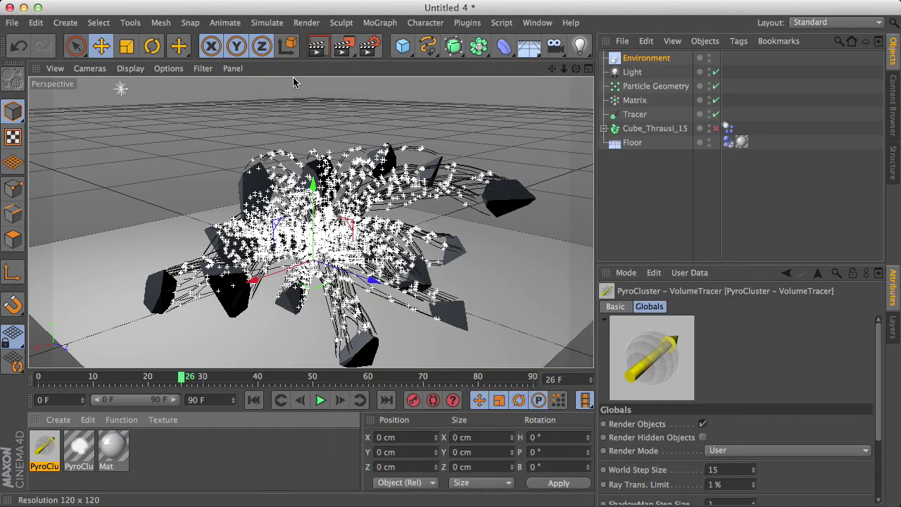
Step: Load the Smoke preset in the PyroCluster material, accepting the parameter conversion, and set its density to 1
double_click(79, 449)
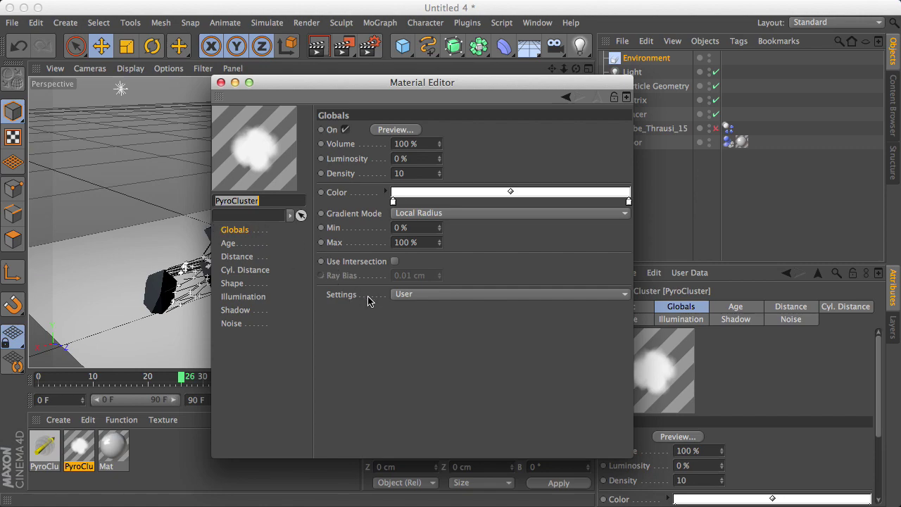
click(440, 299)
click(439, 382)
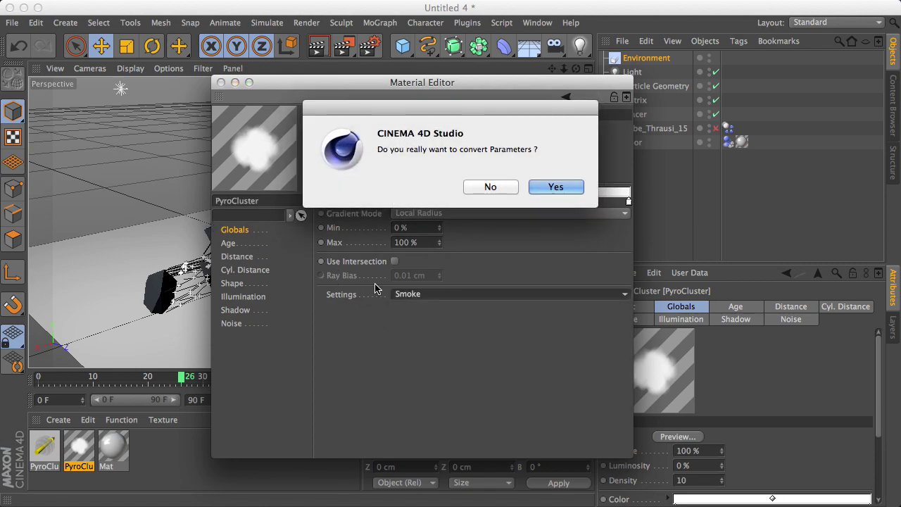
click(559, 185)
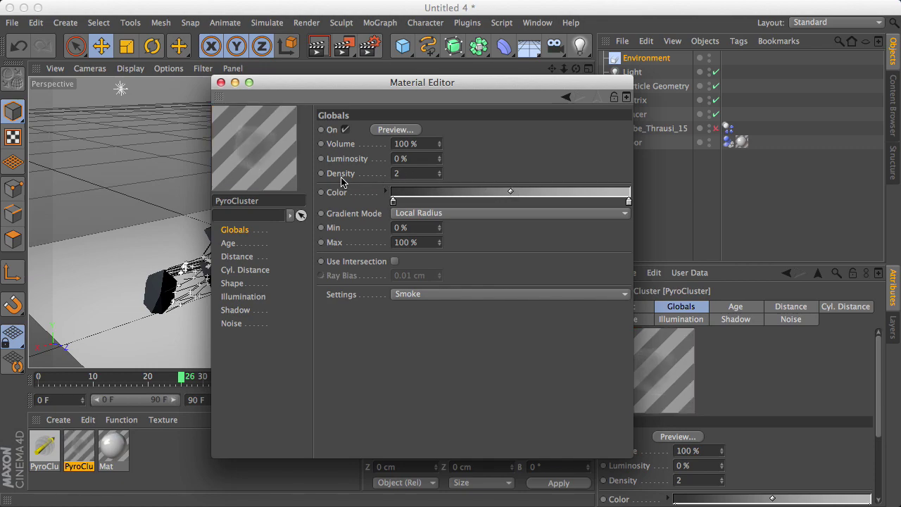
drag(412, 175, 276, 172)
text(1)
key(Return)
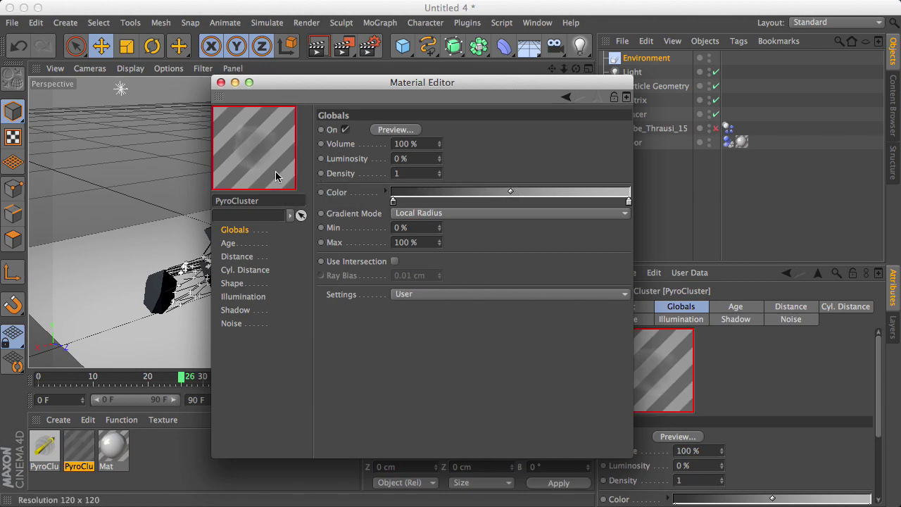
Step: Set the PyroCluster material's shadow transparency to 50 %
click(248, 313)
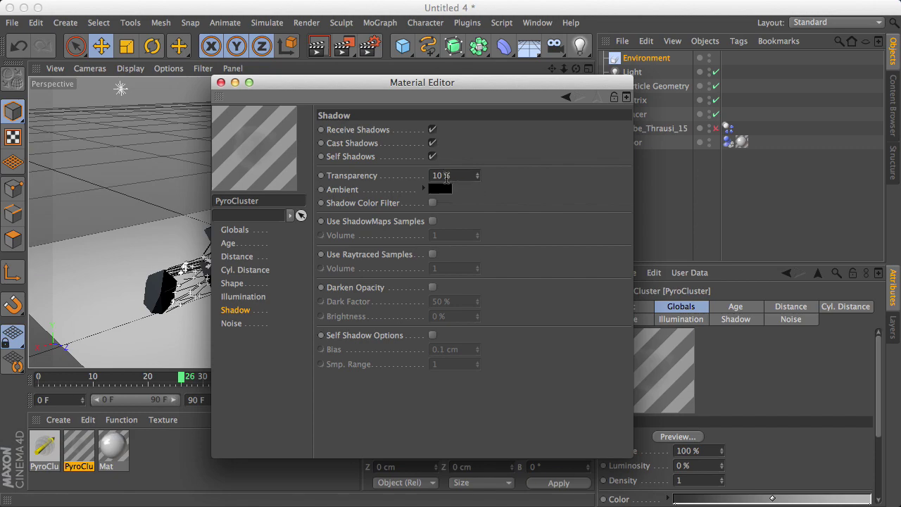
drag(461, 177, 412, 174)
text(50)
key(Return)
click(221, 83)
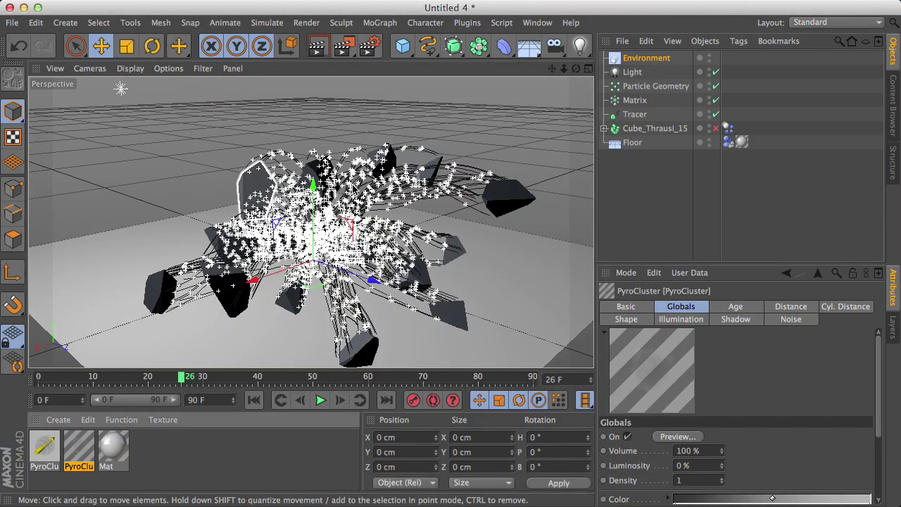
Step: Apply the PyroCluster material to the Particle Geometry and the VolumeTracer material to the Environment object
scroll(386, 165, up, 5)
drag(552, 68, 545, 36)
drag(576, 69, 553, 72)
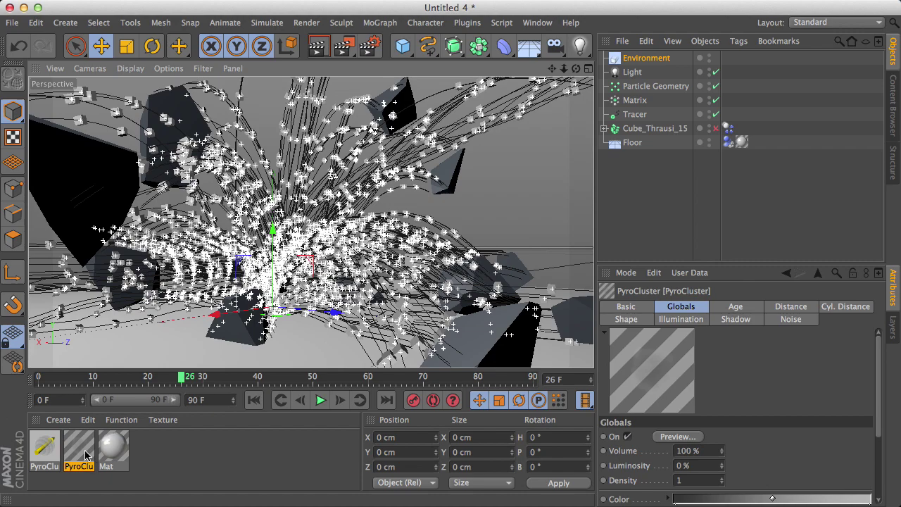
drag(85, 454, 660, 87)
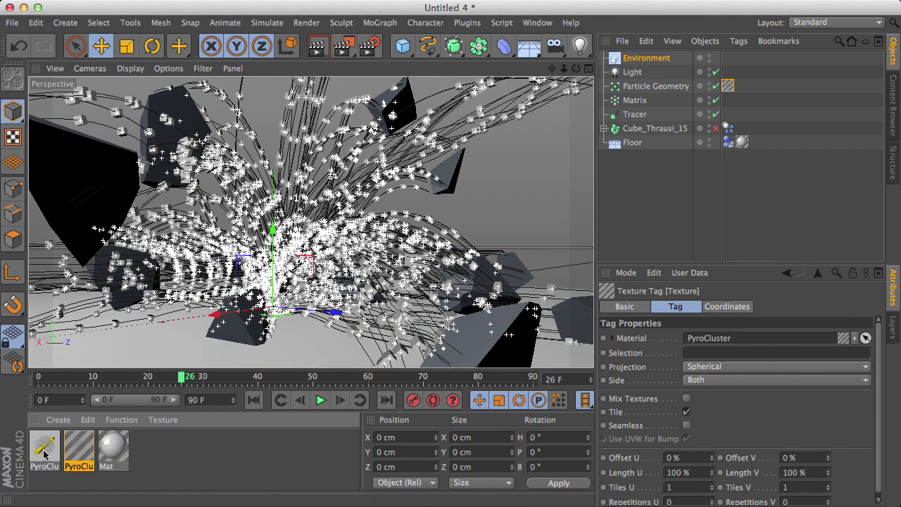
drag(44, 454, 673, 60)
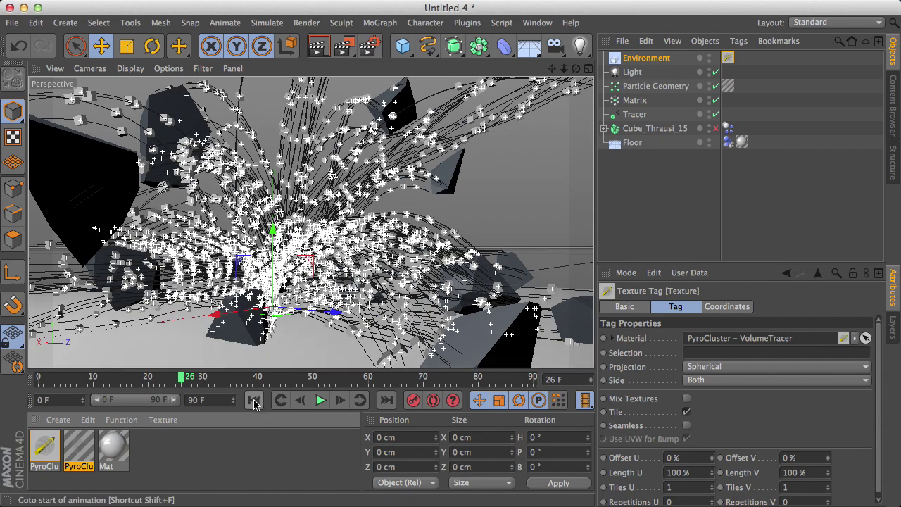
Step: Render the perspective view at frame 26 to check the smoke
click(317, 48)
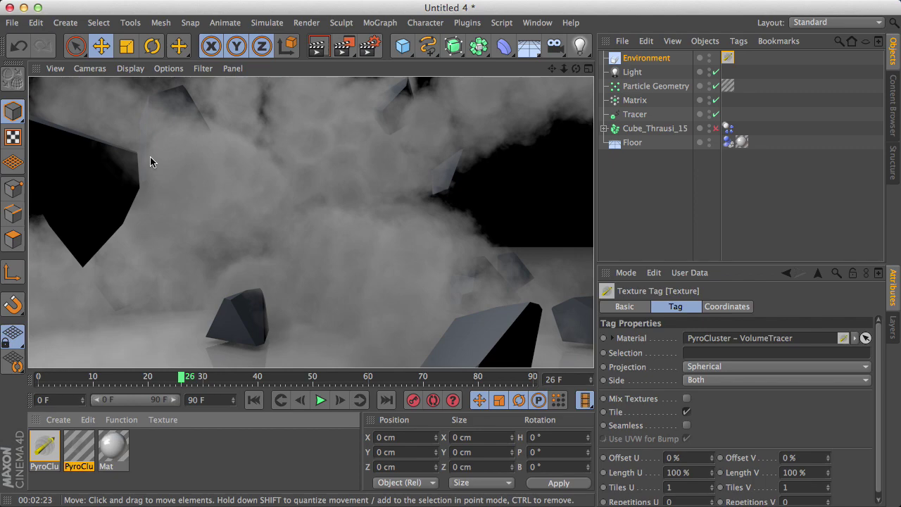
drag(431, 94, 788, 120)
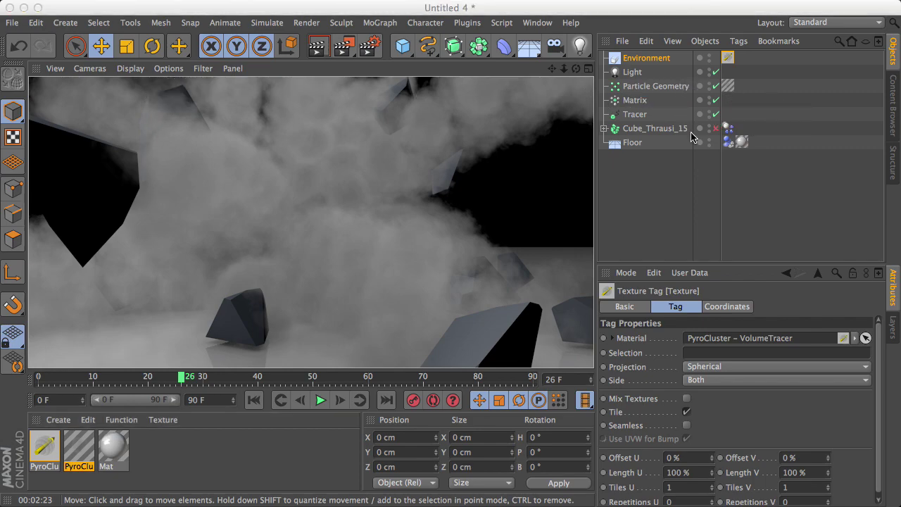